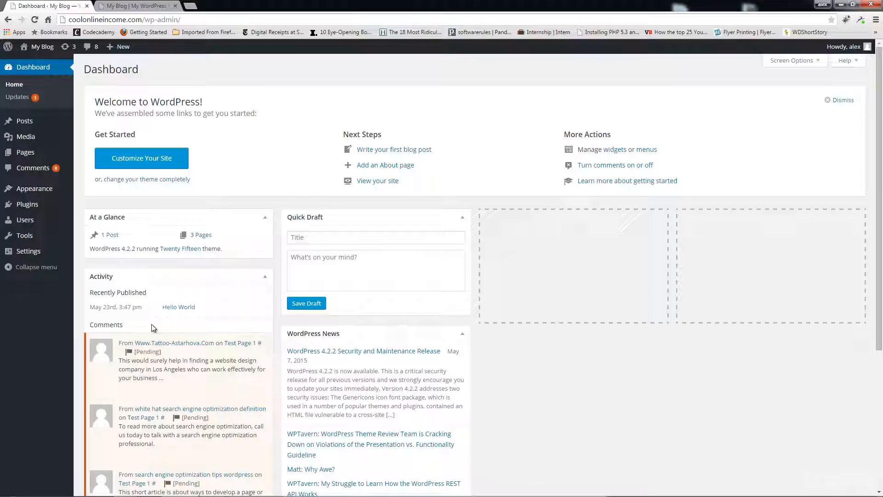
Search Plugins > Add New for 'ninja forms' to list the Ninja Forms plugin.
{"action": "mouse_move", "coordinate": [49, 209]}
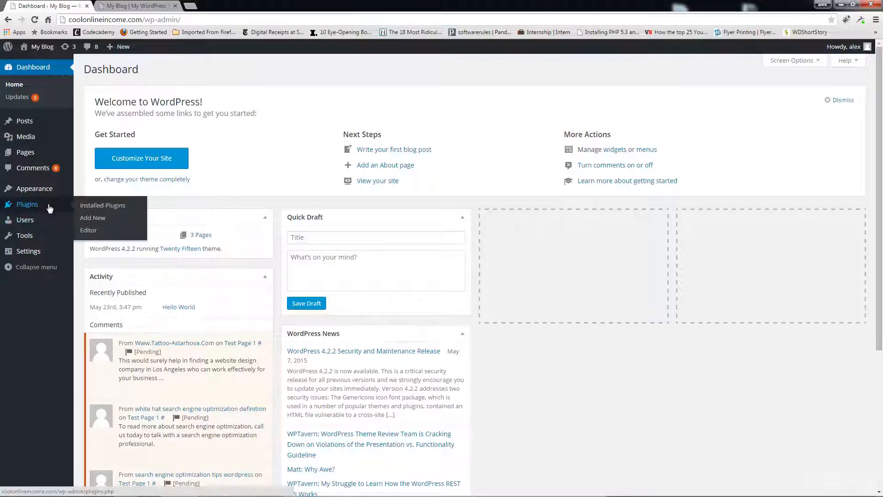
{"action": "left_click", "coordinate": [94, 218]}
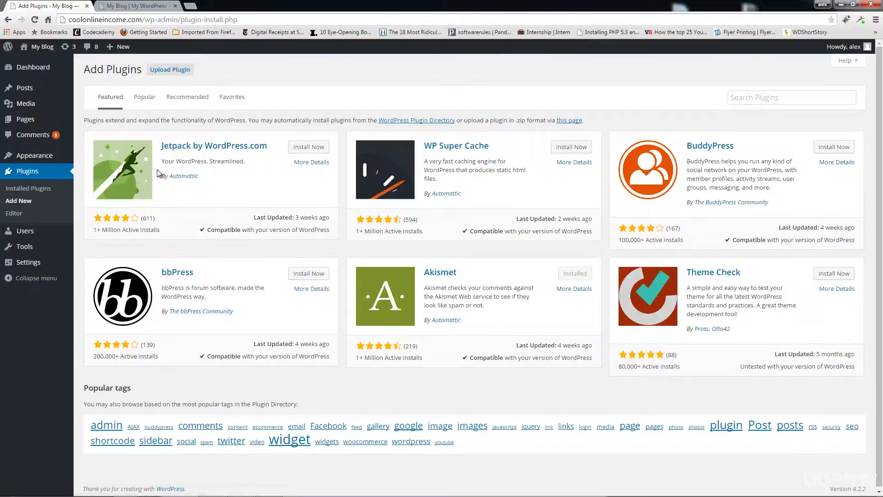
{"action": "left_click", "coordinate": [744, 99]}
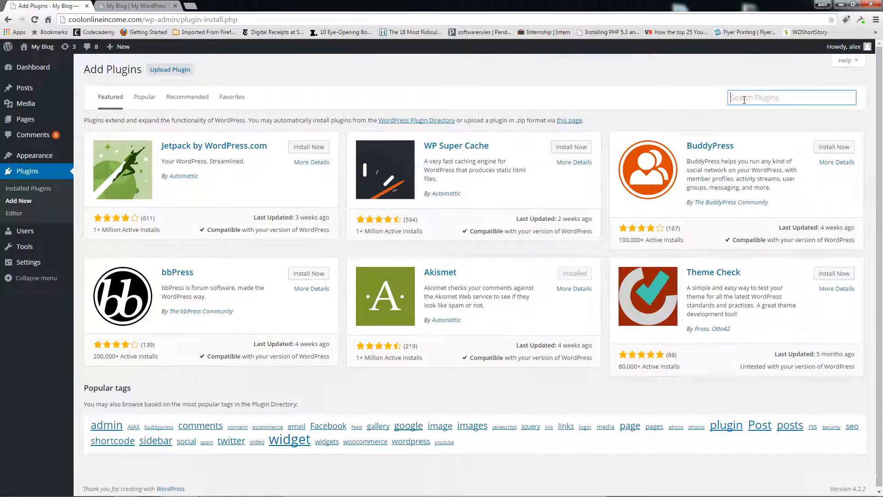
{"action": "type", "text": "ni"}
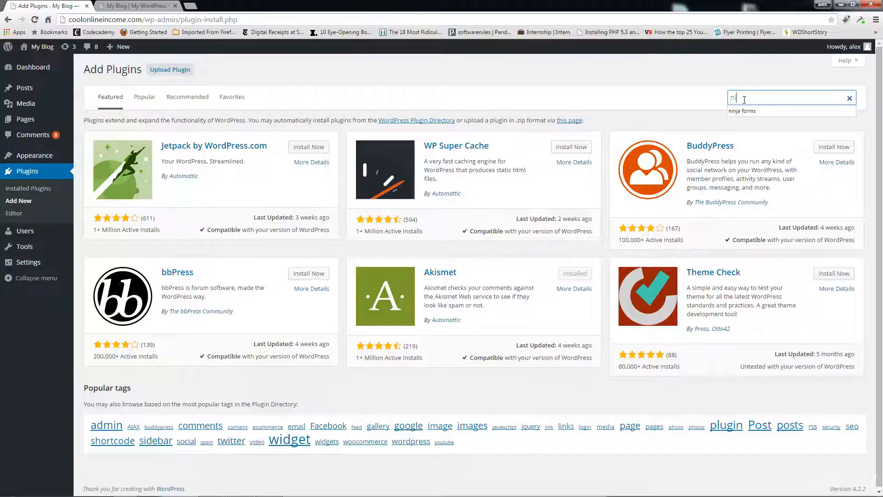
{"action": "key", "text": "Down"}
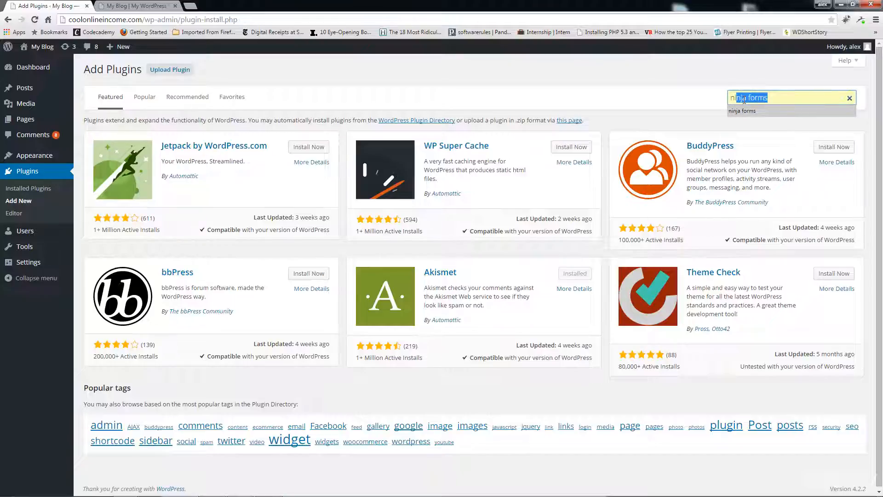
{"action": "key", "text": "Return"}
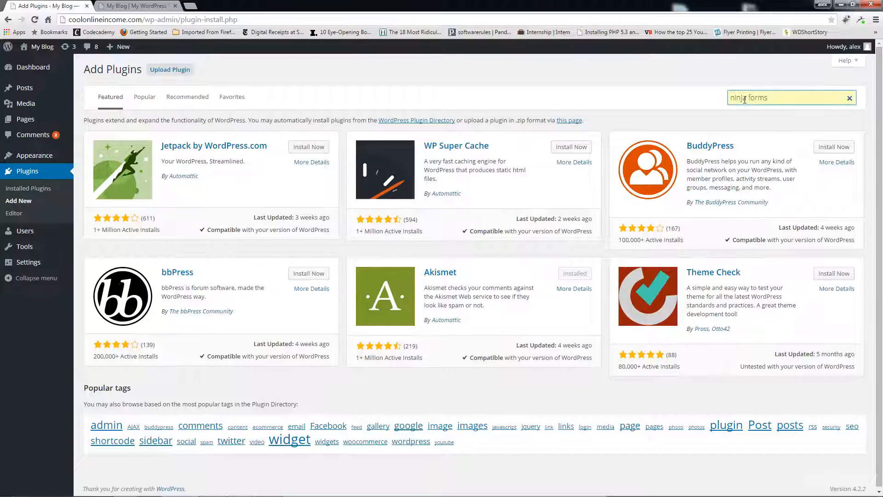
{"action": "key", "text": "Return"}
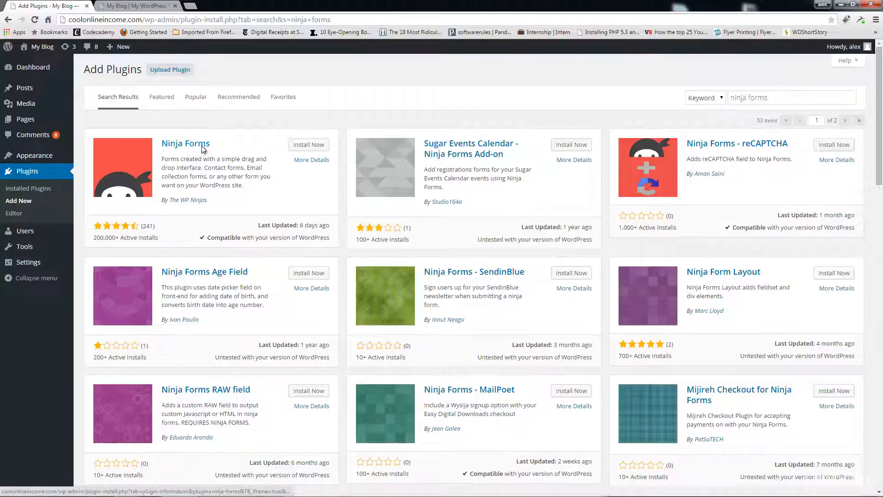
Install the Ninja Forms 2.9.16 plugin and activate it.
{"action": "left_click", "coordinate": [308, 146]}
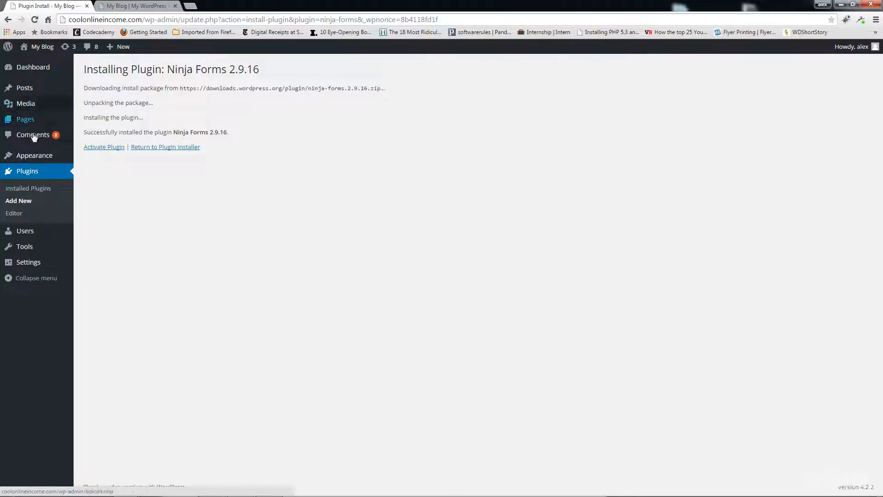
{"action": "left_click", "coordinate": [89, 149]}
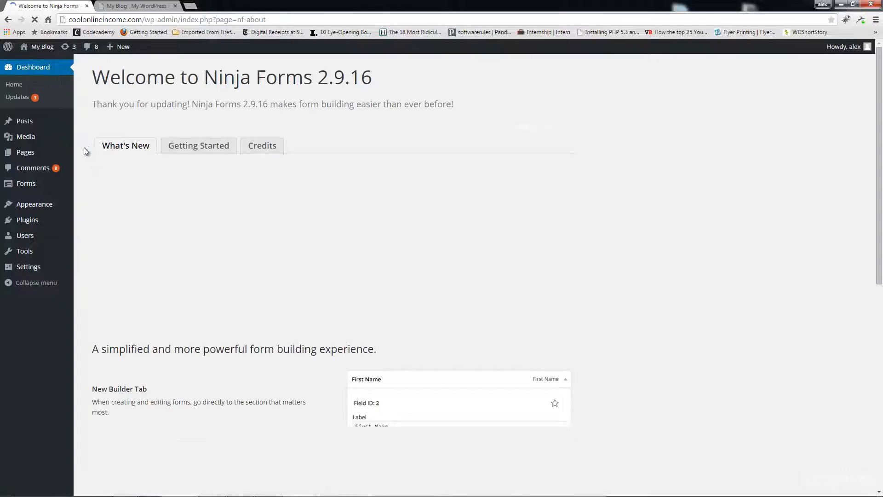
Create a blank form from Forms > Add New.
{"action": "mouse_move", "coordinate": [35, 189]}
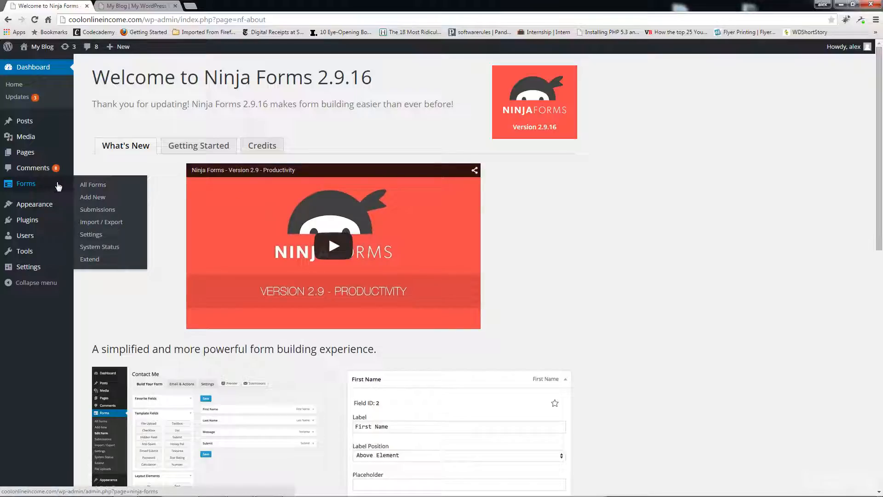
{"action": "left_click", "coordinate": [93, 197]}
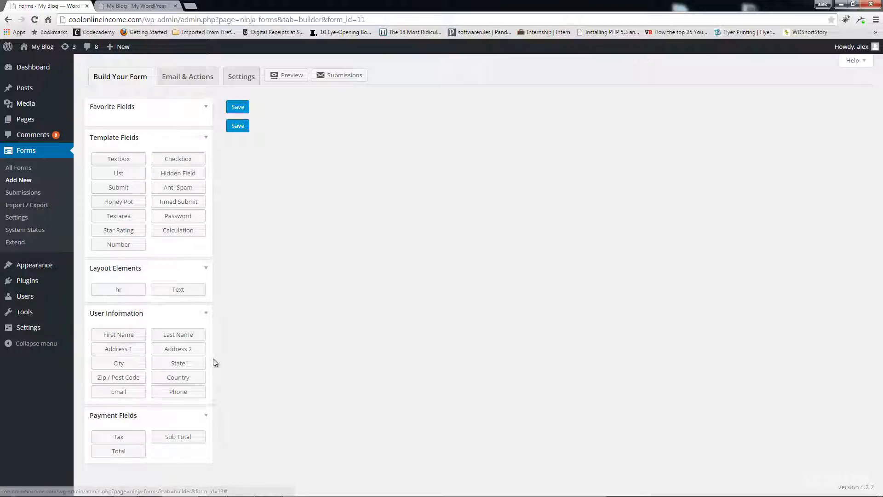
Add a First Name field and change its label to 'Name'.
{"action": "left_click", "coordinate": [129, 337]}
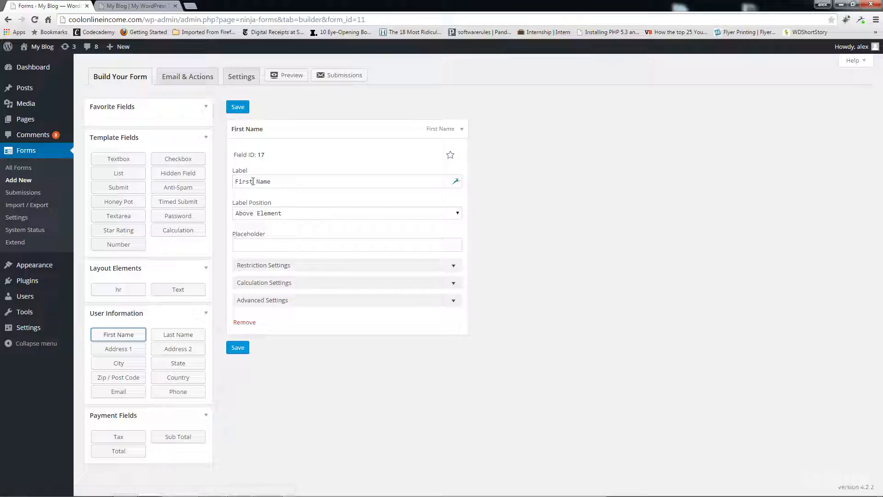
{"action": "left_click_drag", "start_coordinate": [253, 182], "coordinate": [236, 183]}
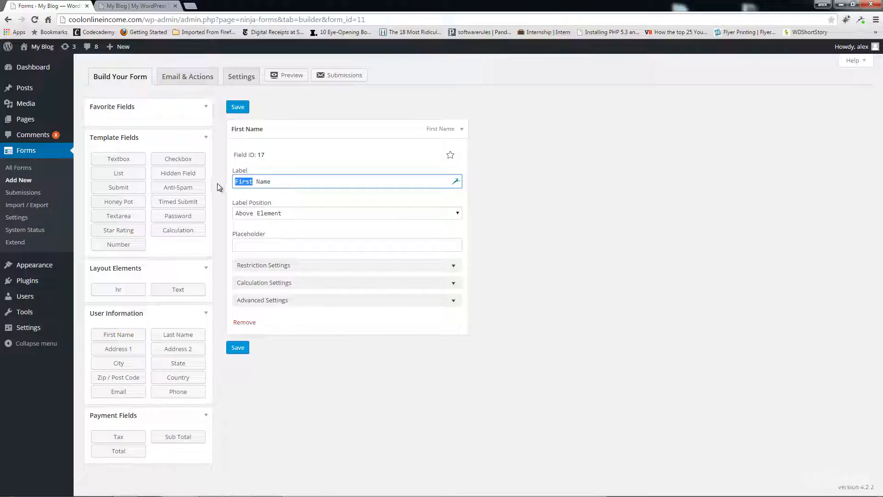
{"action": "key", "text": "BackSpace"}
{"action": "left_click", "coordinate": [240, 181]}
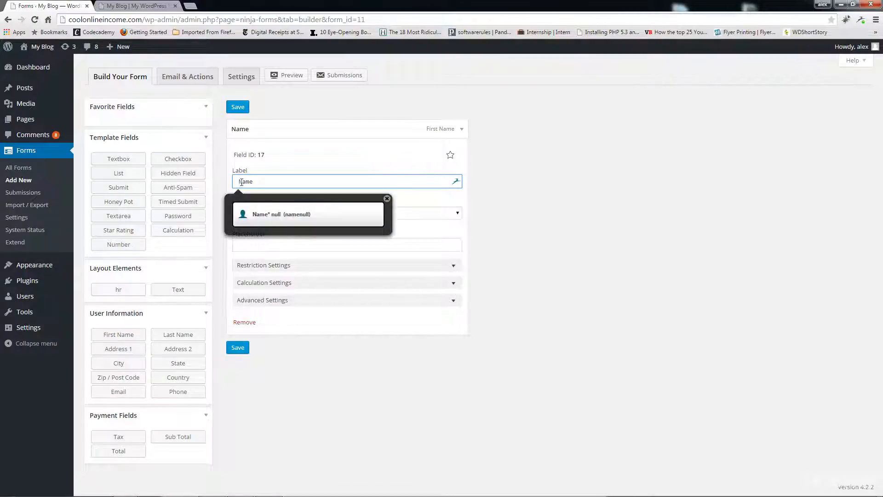
{"action": "key", "text": "Delete"}
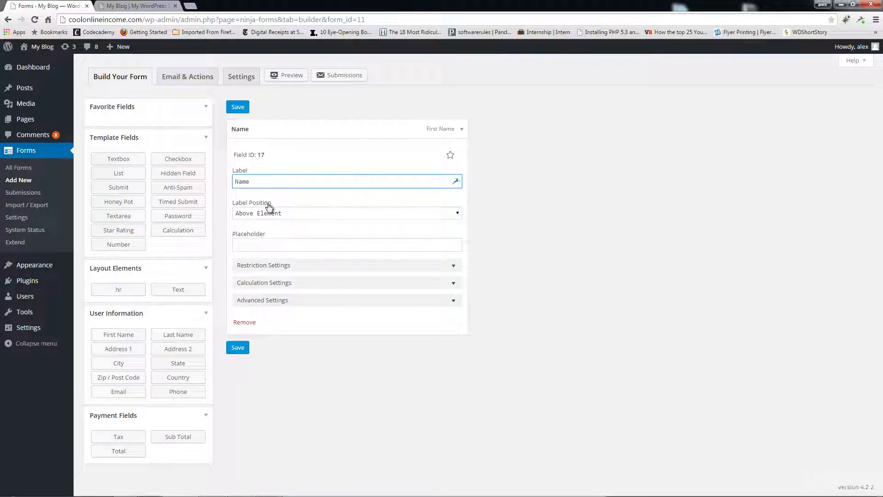
Set the Name field's label position to Inside Element.
{"action": "left_click", "coordinate": [301, 216]}
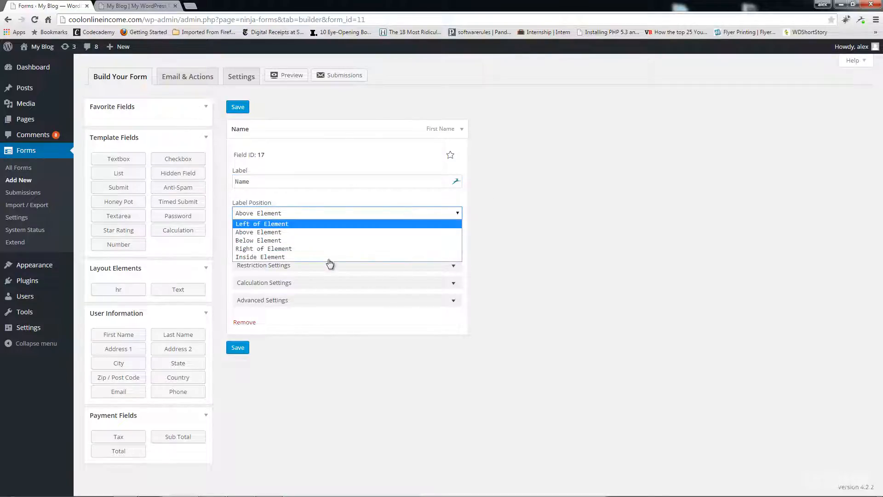
{"action": "left_click", "coordinate": [535, 216]}
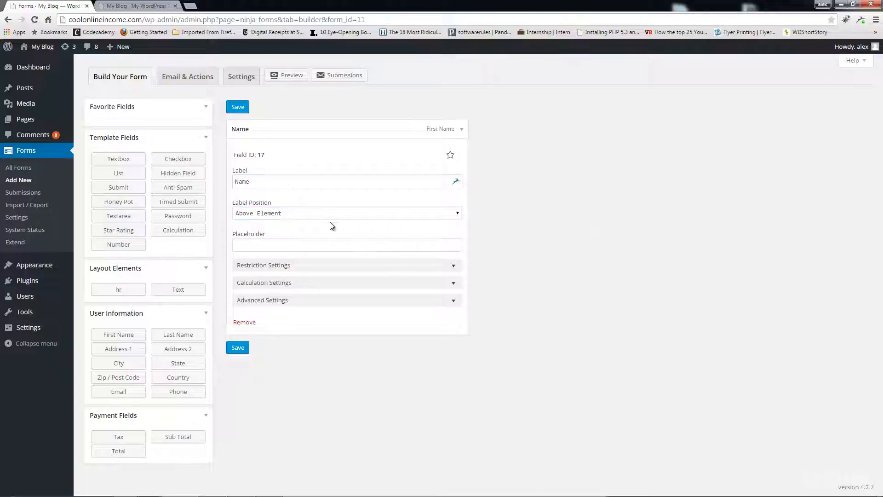
{"action": "left_click", "coordinate": [267, 213]}
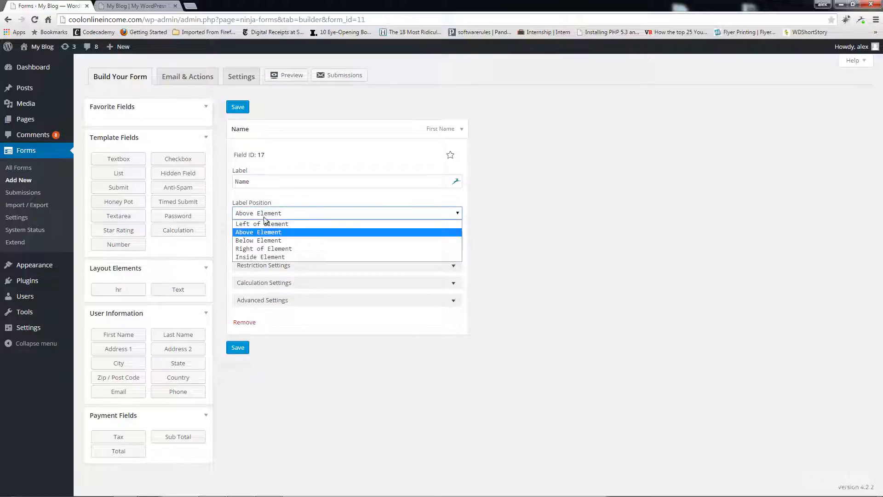
{"action": "left_click", "coordinate": [266, 258]}
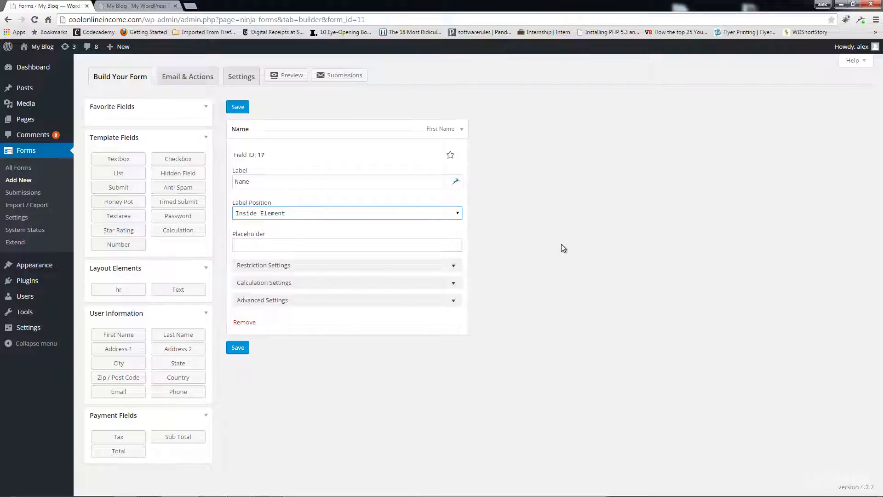
Tick Required in the Name field's Restriction Settings.
{"action": "left_click", "coordinate": [454, 267]}
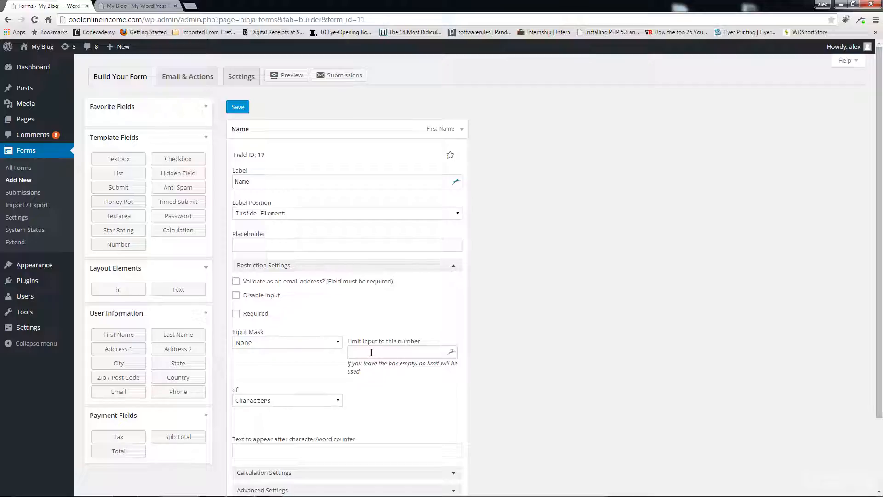
{"action": "left_click", "coordinate": [236, 314]}
{"action": "scroll", "coordinate": [343, 329], "scroll_direction": "down", "scroll_amount": 2}
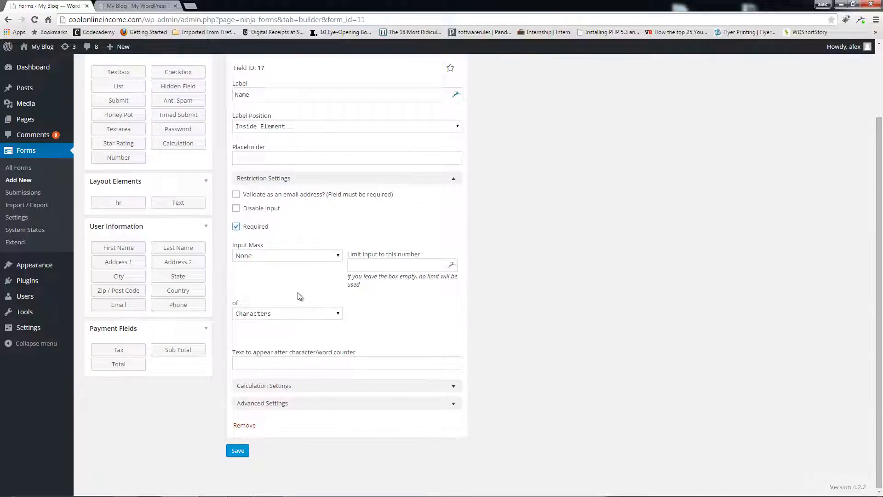
{"action": "left_click", "coordinate": [453, 178]}
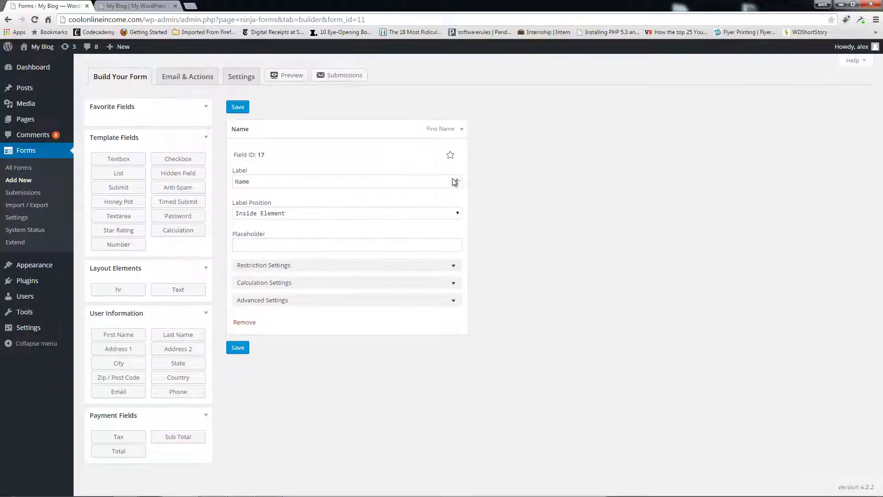
Review the Name field's Calculation and Advanced Settings, then collapse them.
{"action": "left_click", "coordinate": [453, 282]}
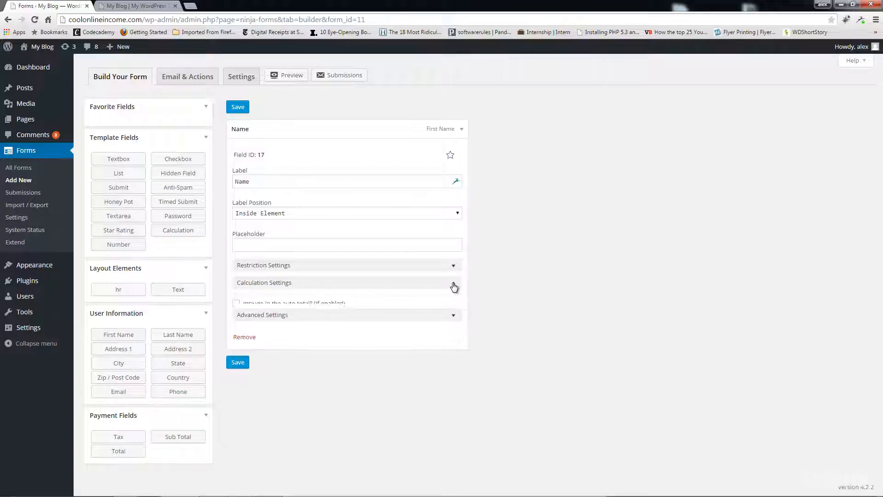
{"action": "left_click", "coordinate": [453, 285]}
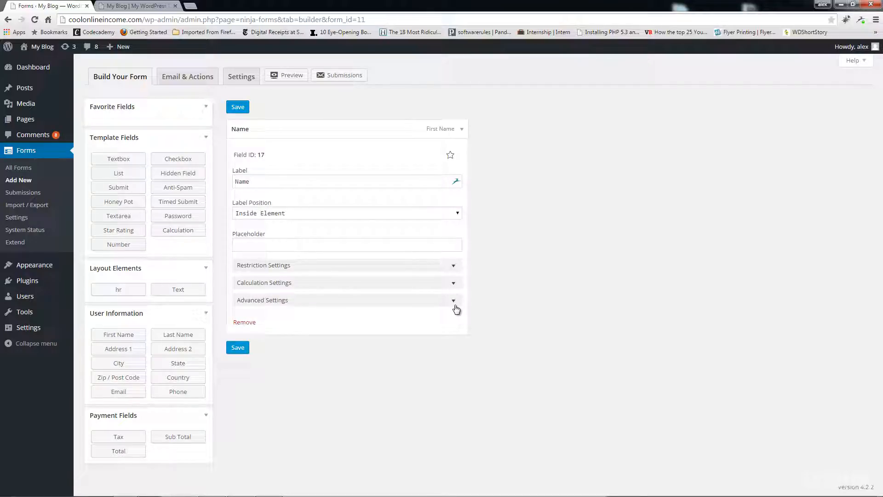
{"action": "left_click", "coordinate": [454, 302]}
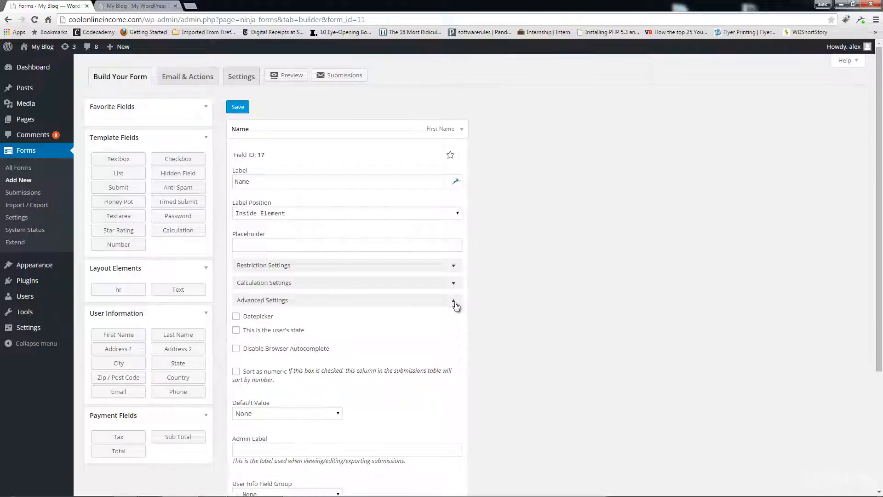
{"action": "scroll", "coordinate": [455, 305], "scroll_direction": "down", "scroll_amount": 2}
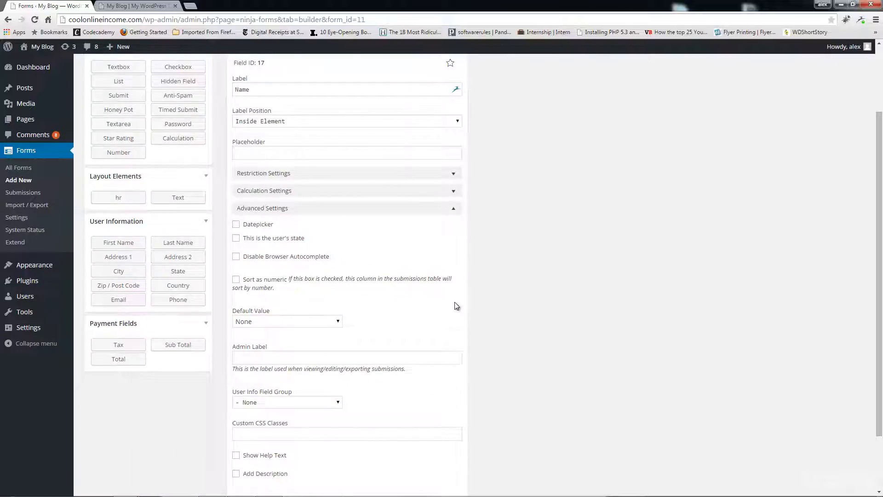
{"action": "scroll", "coordinate": [456, 305], "scroll_direction": "up", "scroll_amount": 2}
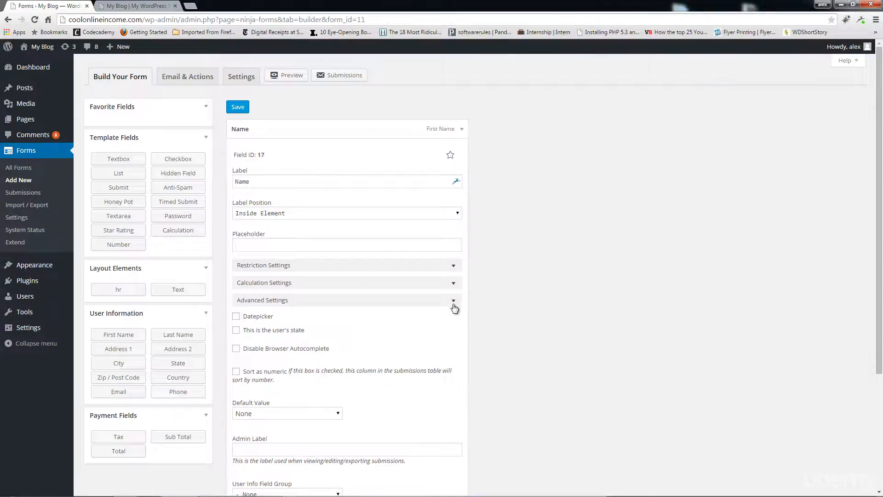
{"action": "left_click", "coordinate": [454, 307]}
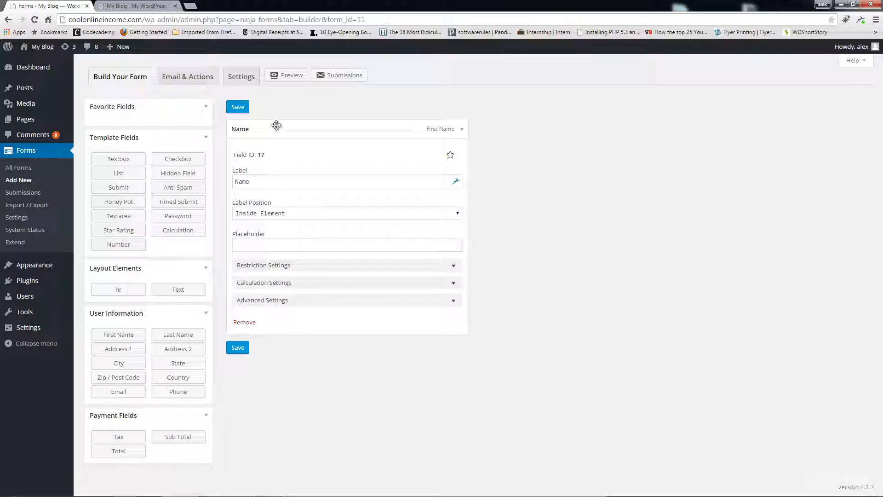
Preview the form in a new tab, then bring up the Save Your Form prompt.
{"action": "right_click", "coordinate": [290, 79]}
{"action": "left_click", "coordinate": [312, 83]}
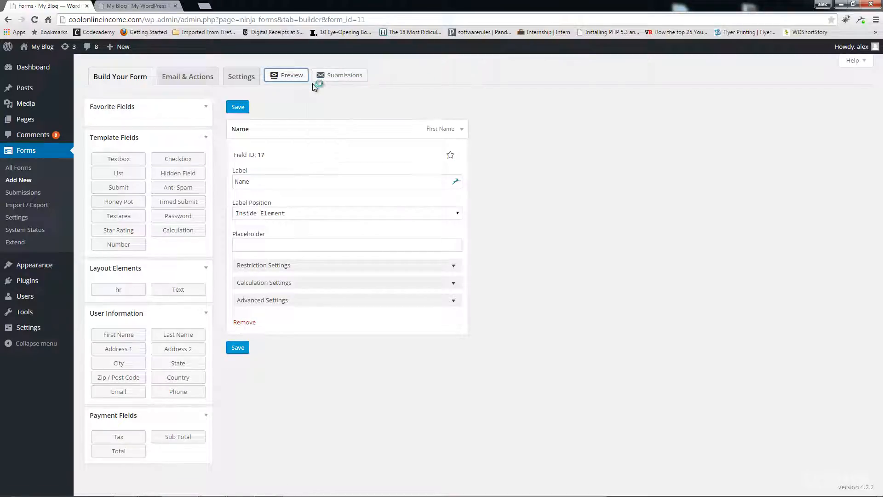
{"action": "left_click", "coordinate": [230, 8]}
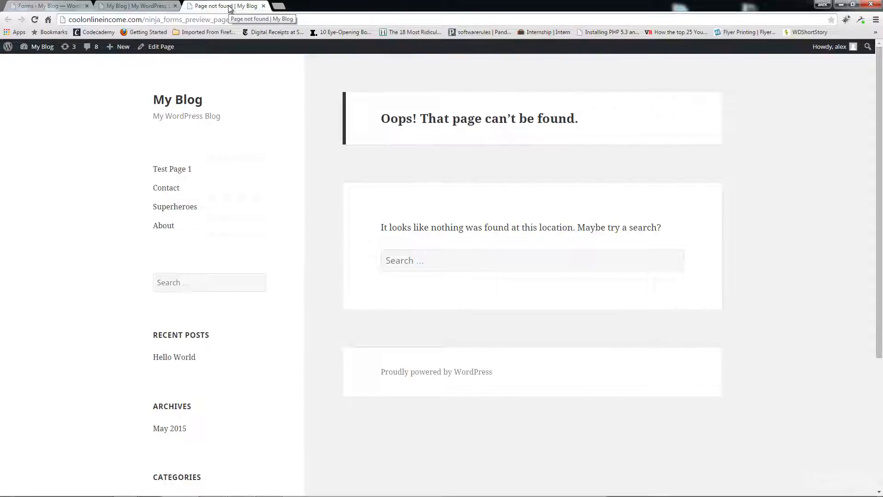
{"action": "left_click", "coordinate": [263, 6]}
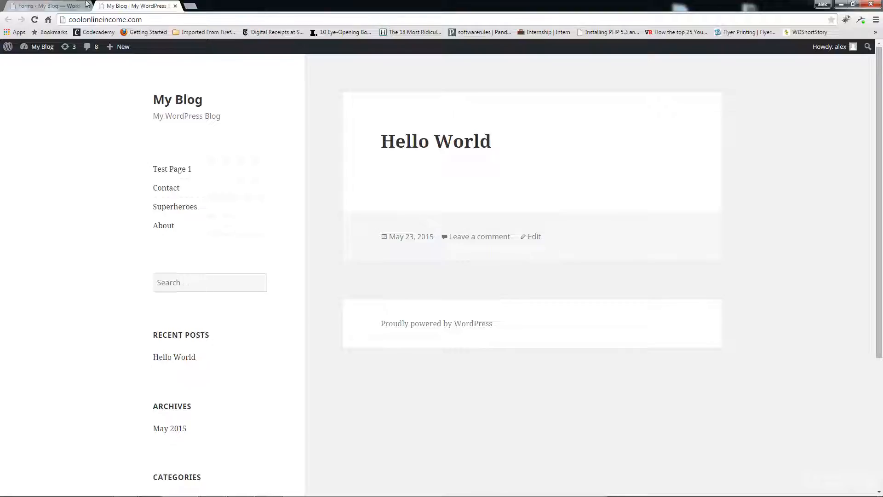
{"action": "left_click", "coordinate": [55, 6]}
{"action": "left_click", "coordinate": [237, 348]}
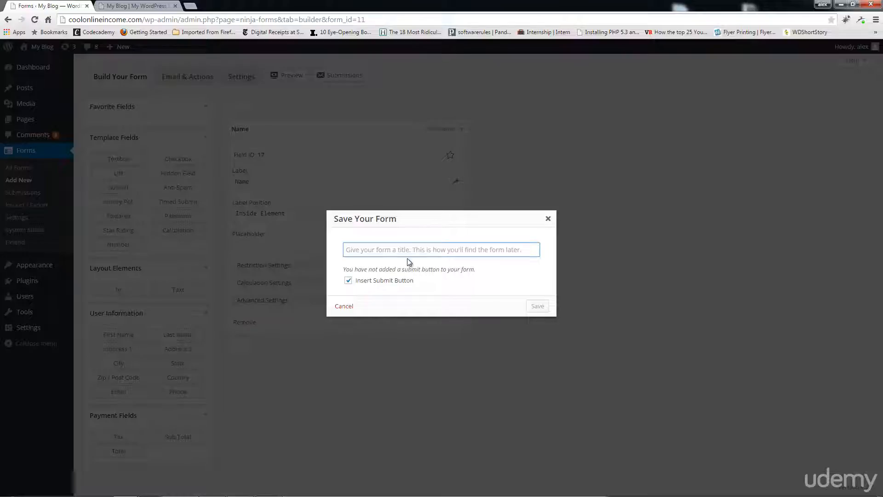
Save the form with the title 'Contact Form'.
{"action": "type", "text": "Con"}
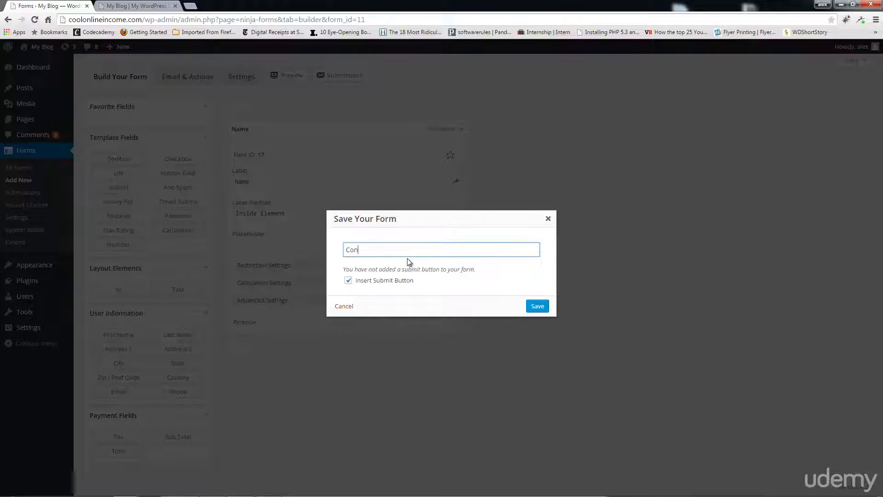
{"action": "type", "text": "tact Form"}
{"action": "left_click", "coordinate": [536, 309]}
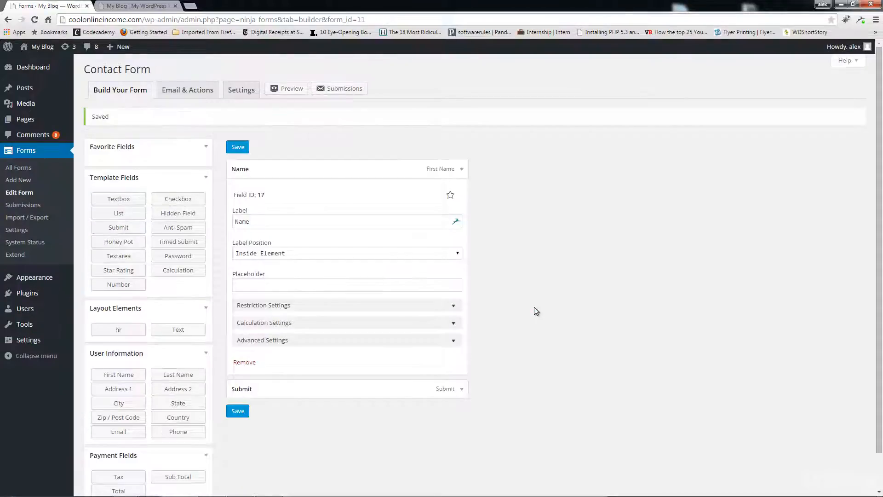
{"action": "left_click", "coordinate": [237, 411]}
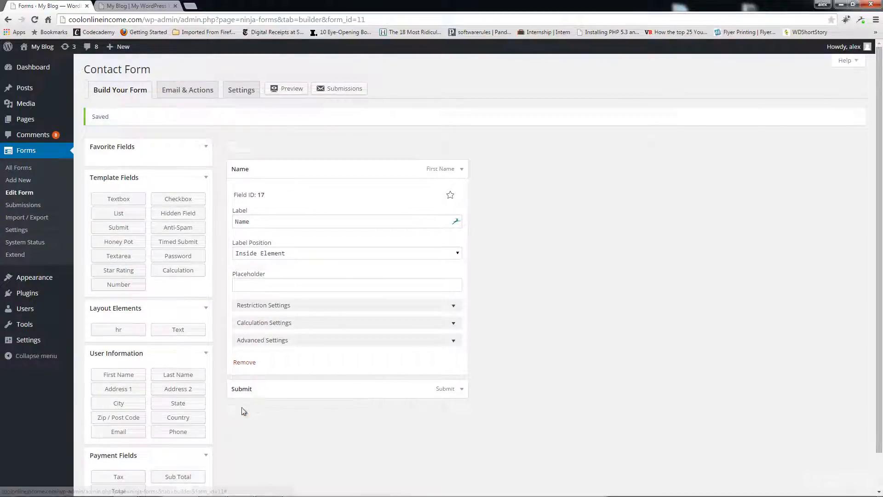
Preview the saved Contact Form in a new tab and close the preview.
{"action": "right_click", "coordinate": [289, 90]}
{"action": "left_click", "coordinate": [303, 97]}
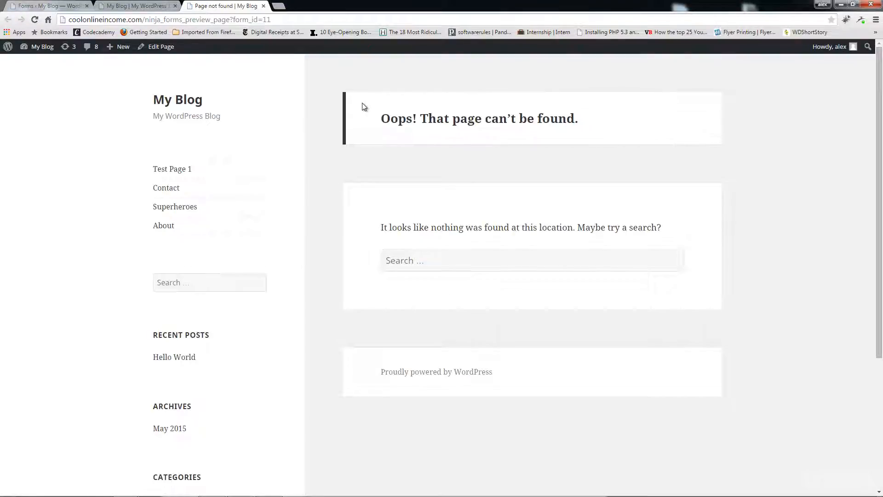
{"action": "left_click", "coordinate": [264, 7]}
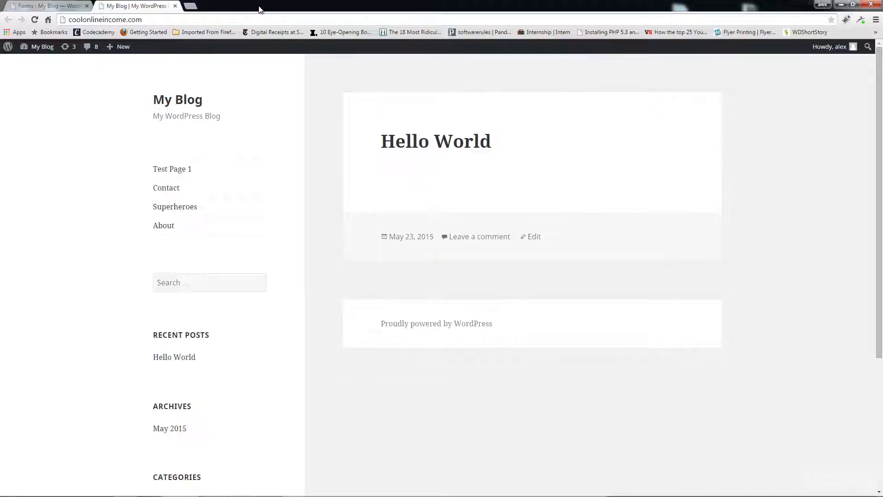
{"action": "left_click", "coordinate": [58, 6]}
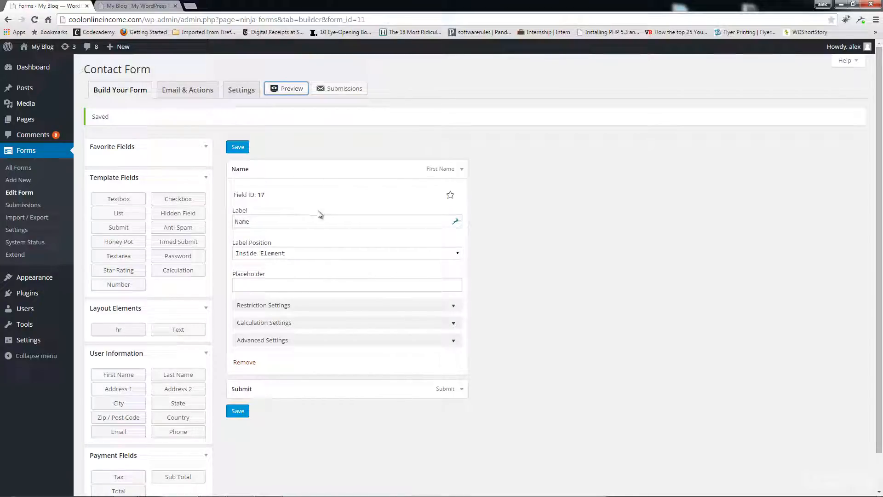
Open All Pages in a new tab and edit the Contact page.
{"action": "mouse_move", "coordinate": [55, 122]}
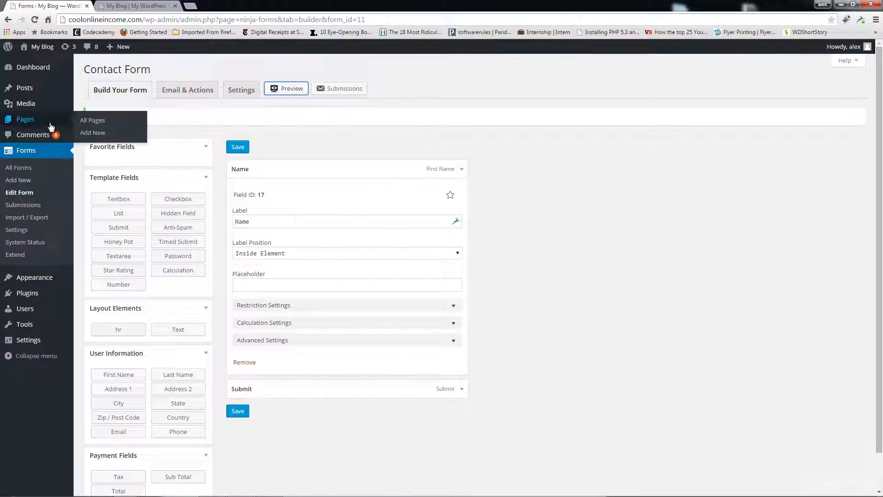
{"action": "right_click", "coordinate": [99, 127]}
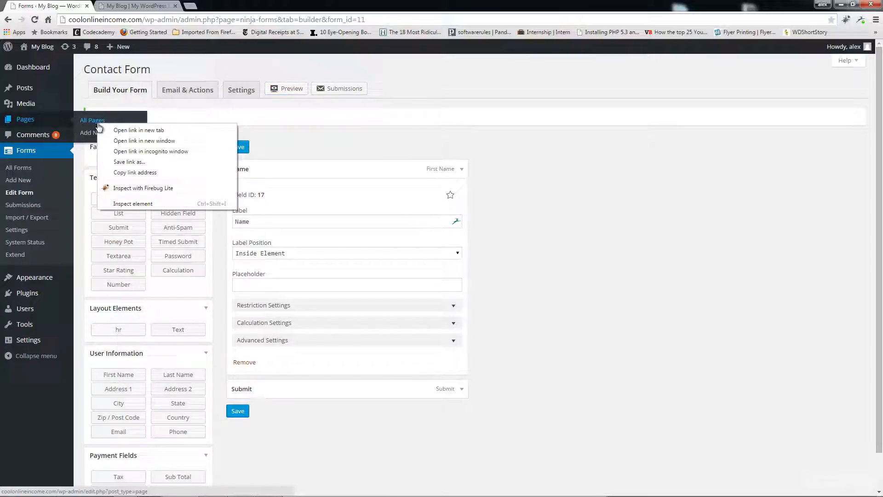
{"action": "left_click", "coordinate": [120, 131]}
{"action": "left_click", "coordinate": [216, 6]}
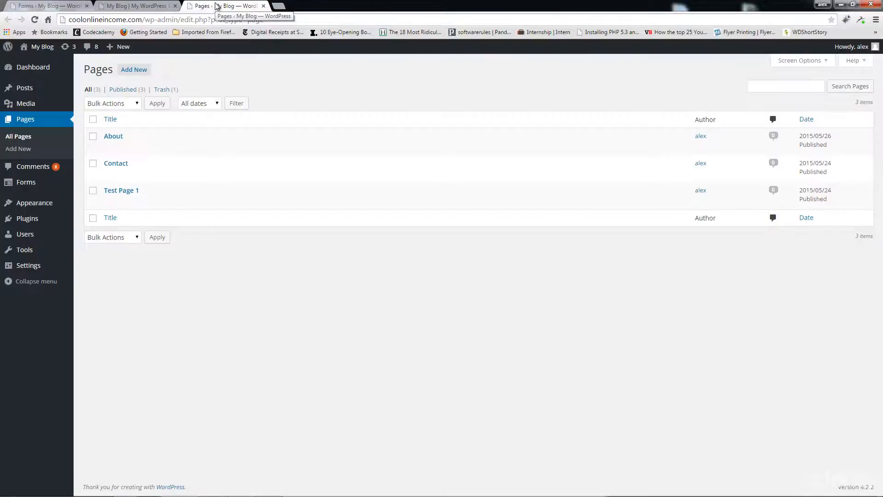
{"action": "left_click", "coordinate": [111, 175]}
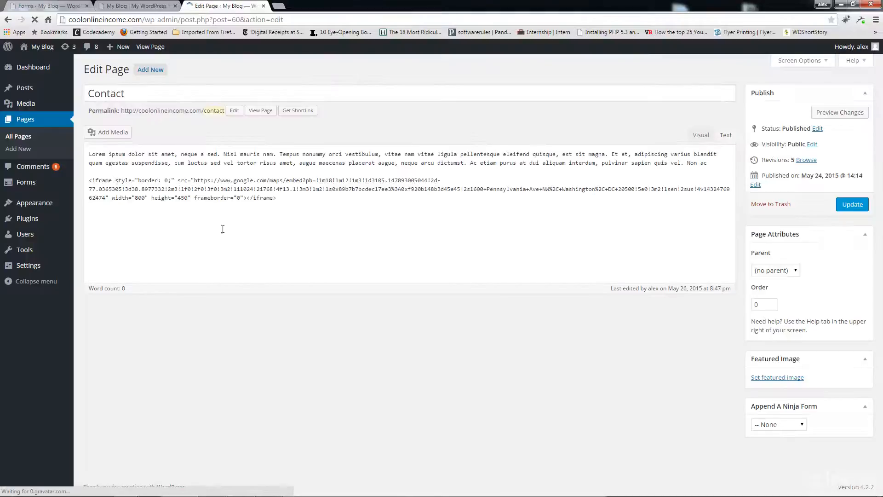
Append the Contact form under Append A Ninja Form, update, and view the live page.
{"action": "left_click", "coordinate": [786, 425]}
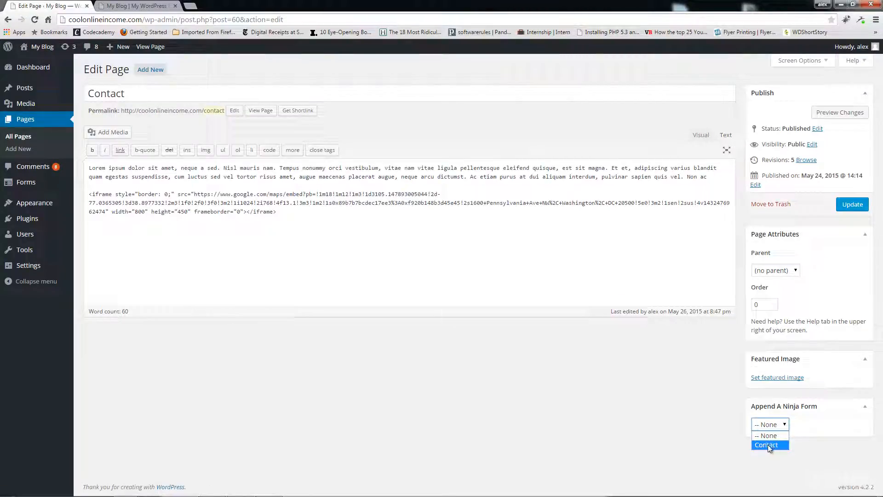
{"action": "left_click", "coordinate": [854, 205]}
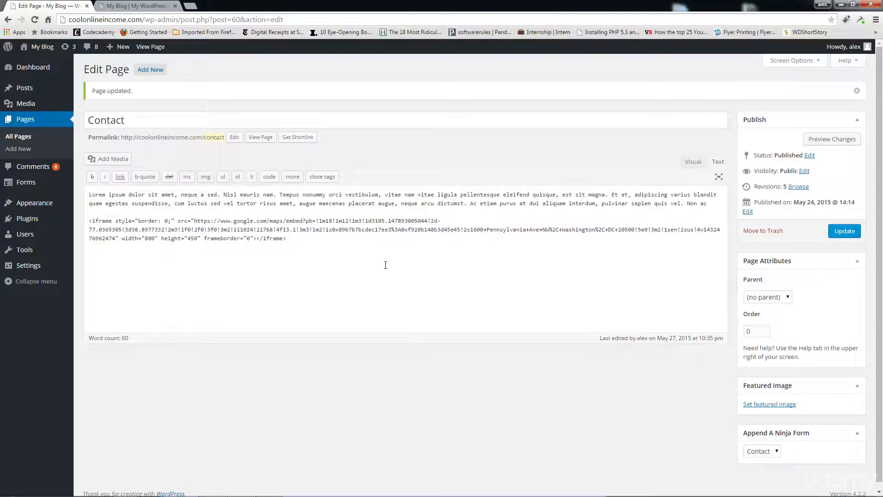
{"action": "right_click", "coordinate": [260, 139]}
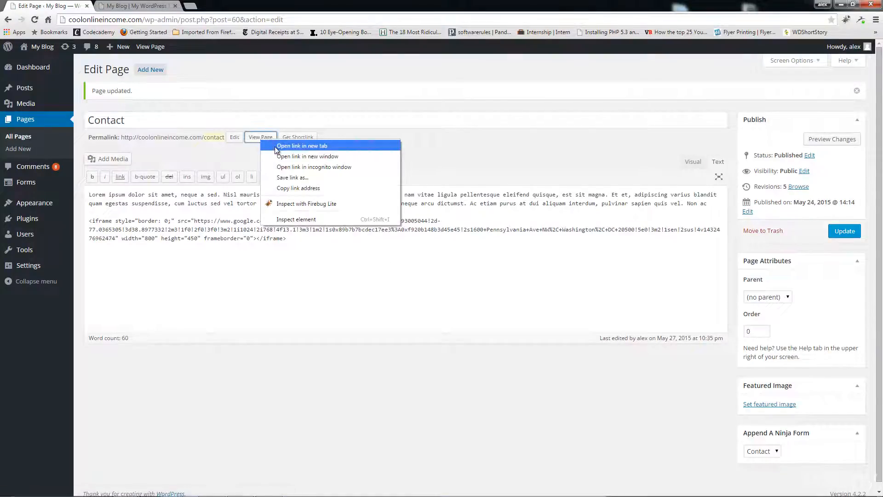
{"action": "left_click", "coordinate": [278, 146]}
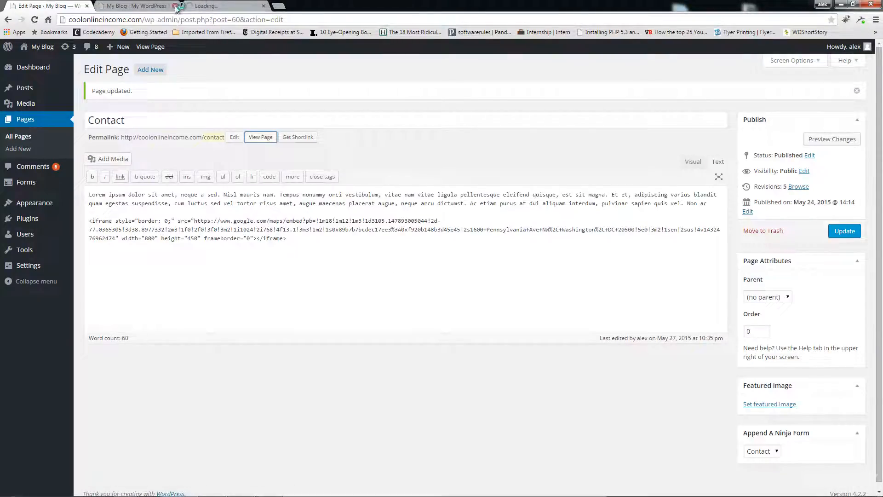
{"action": "left_click", "coordinate": [140, 7]}
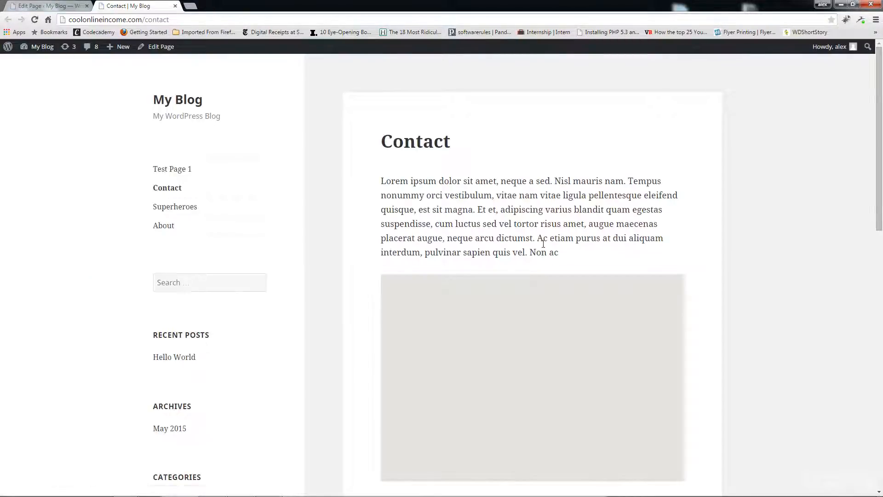
{"action": "scroll", "coordinate": [568, 250], "scroll_direction": "down", "scroll_amount": 2}
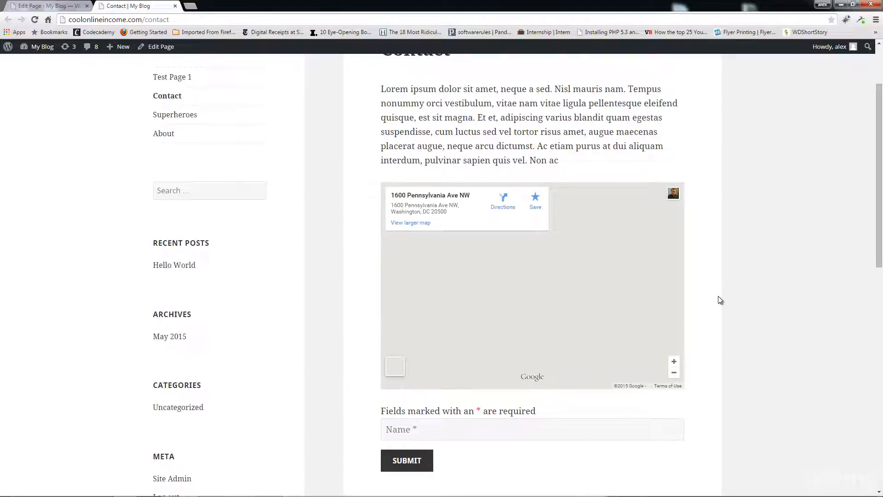
{"action": "scroll", "coordinate": [483, 408], "scroll_direction": "down", "scroll_amount": 2}
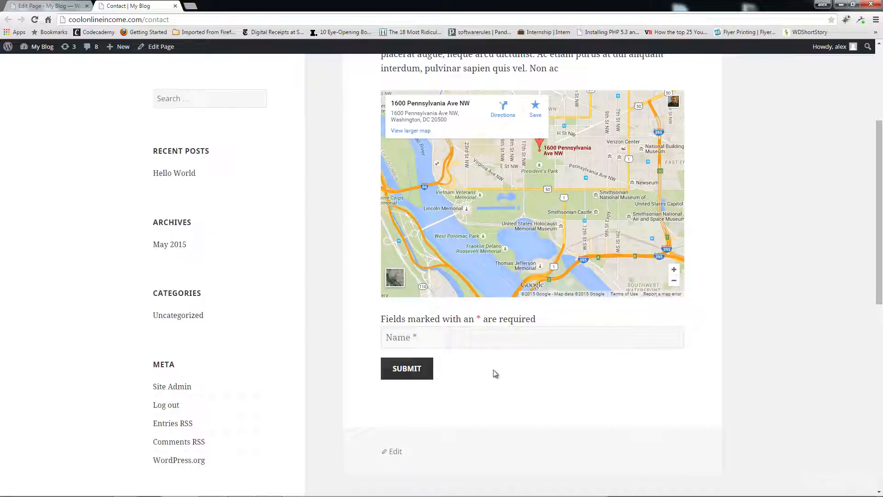
{"action": "left_click", "coordinate": [58, 6]}
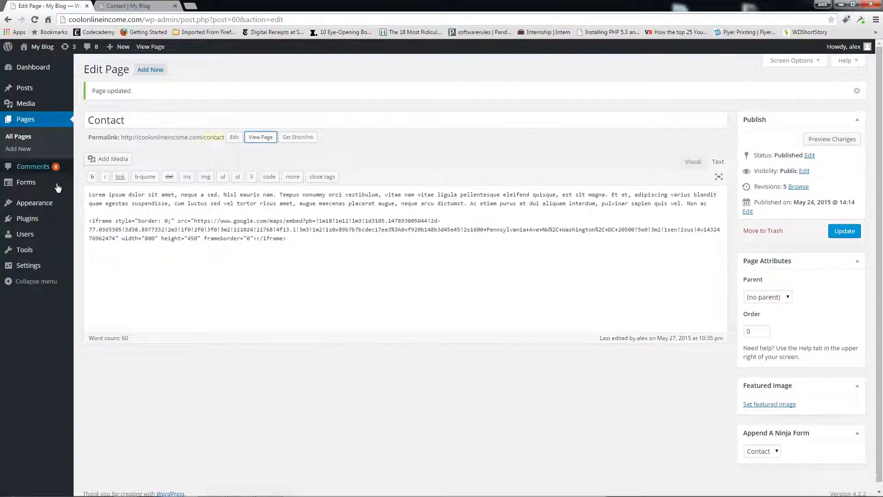
{"action": "mouse_move", "coordinate": [57, 183]}
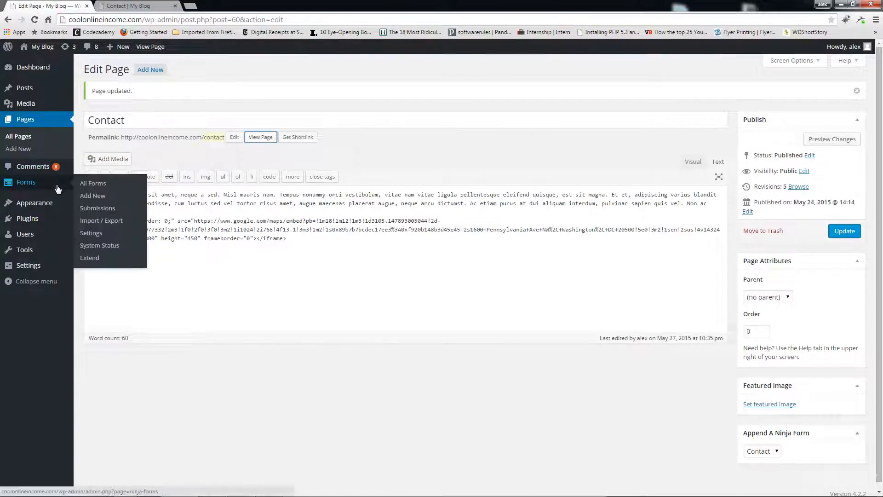
Reopen the Contact form and add an Email field above Submit.
{"action": "left_click", "coordinate": [96, 184]}
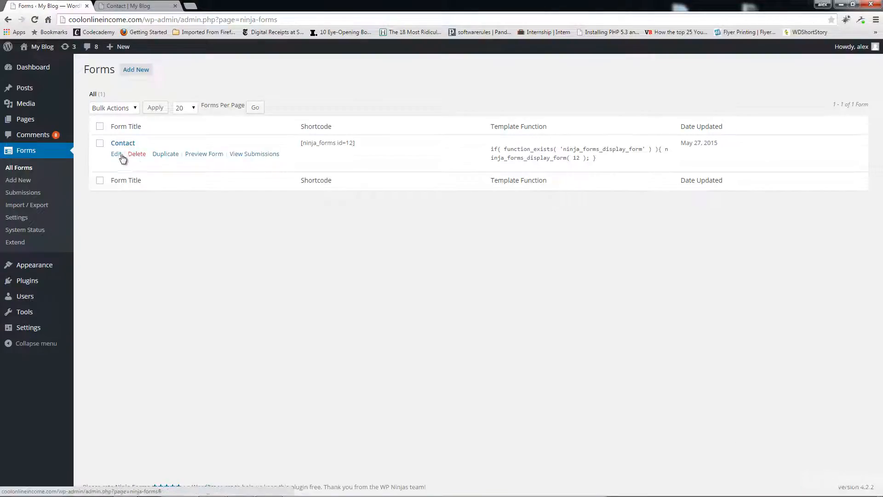
{"action": "left_click", "coordinate": [122, 155]}
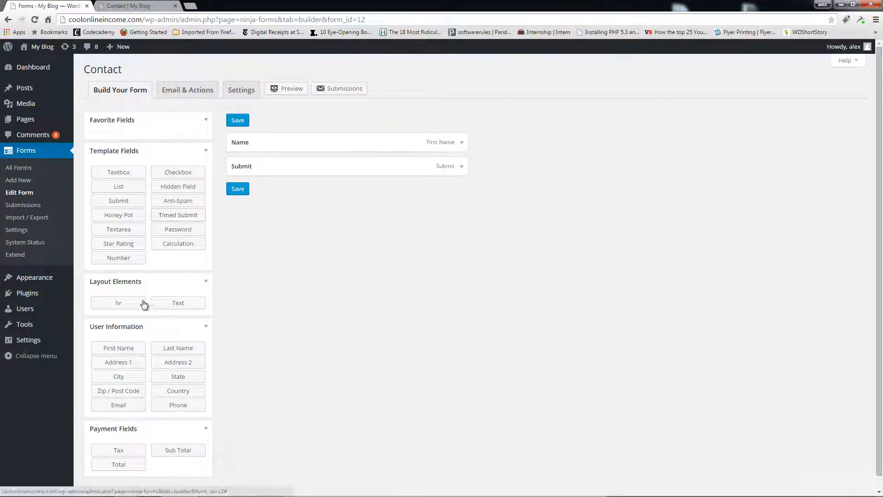
{"action": "left_click", "coordinate": [133, 405]}
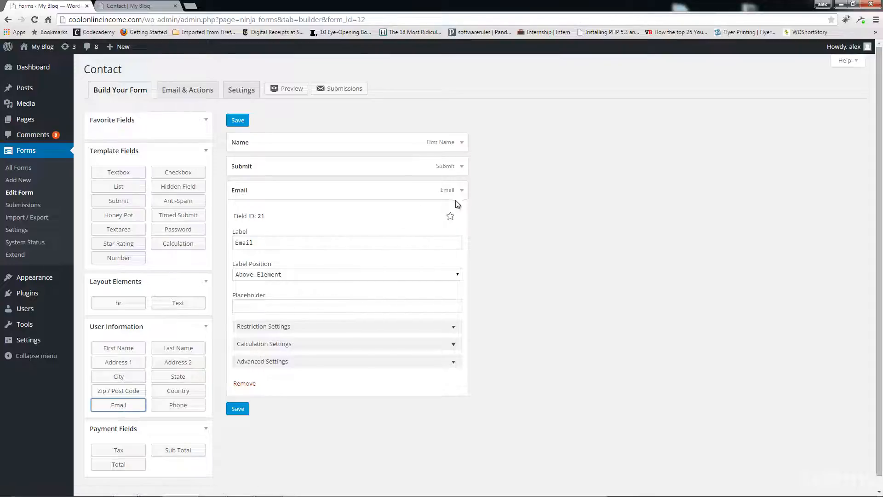
{"action": "left_click", "coordinate": [325, 190]}
{"action": "left_click_drag", "start_coordinate": [288, 188], "coordinate": [289, 159]}
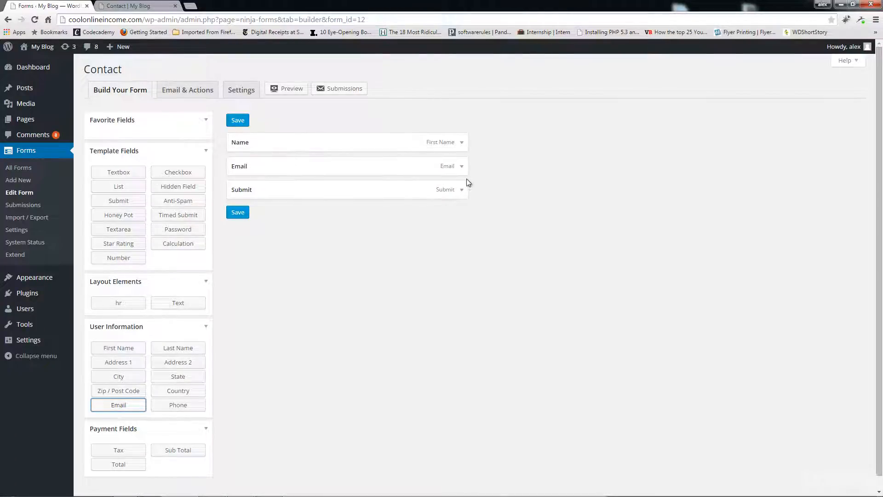
Place the Email label inside the field, make it required, and save the form.
{"action": "left_click", "coordinate": [464, 166]}
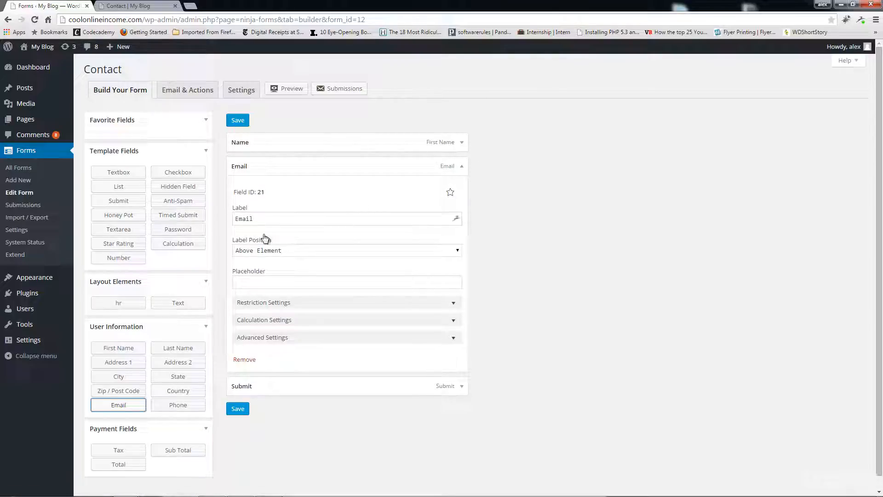
{"action": "left_click", "coordinate": [294, 252]}
{"action": "left_click", "coordinate": [274, 293]}
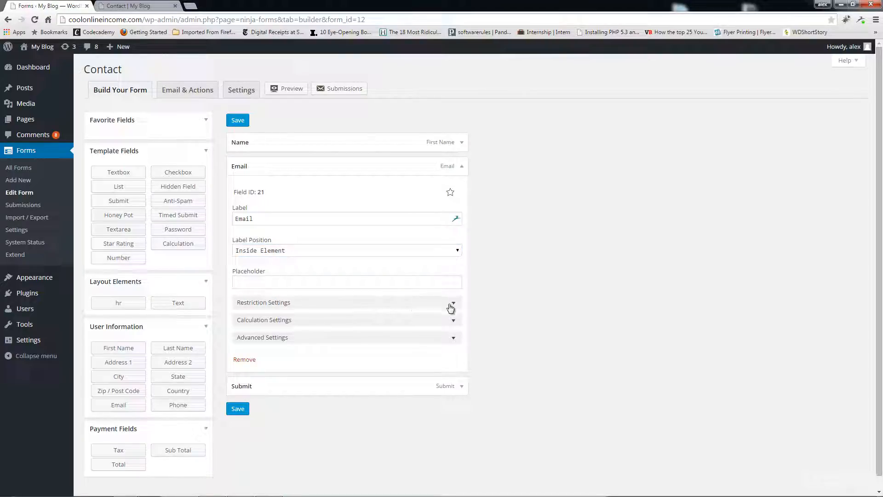
{"action": "left_click", "coordinate": [453, 304]}
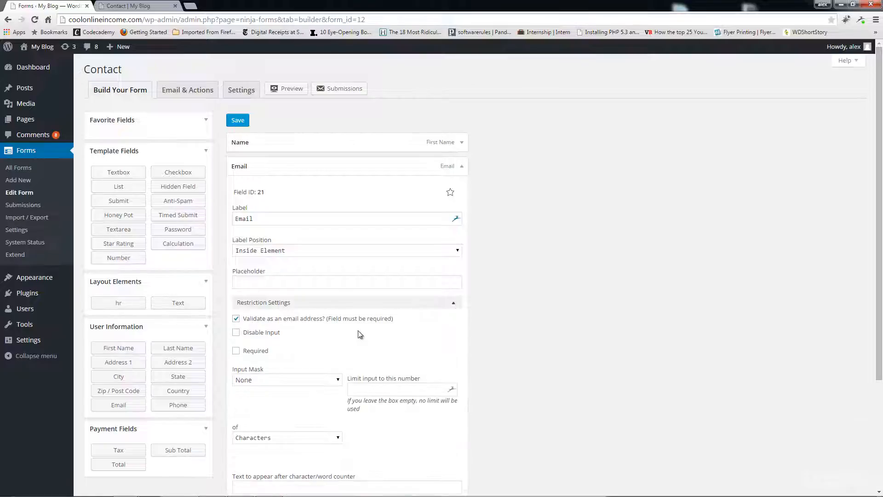
{"action": "left_click", "coordinate": [255, 352]}
{"action": "scroll", "coordinate": [511, 332], "scroll_direction": "down", "scroll_amount": 3}
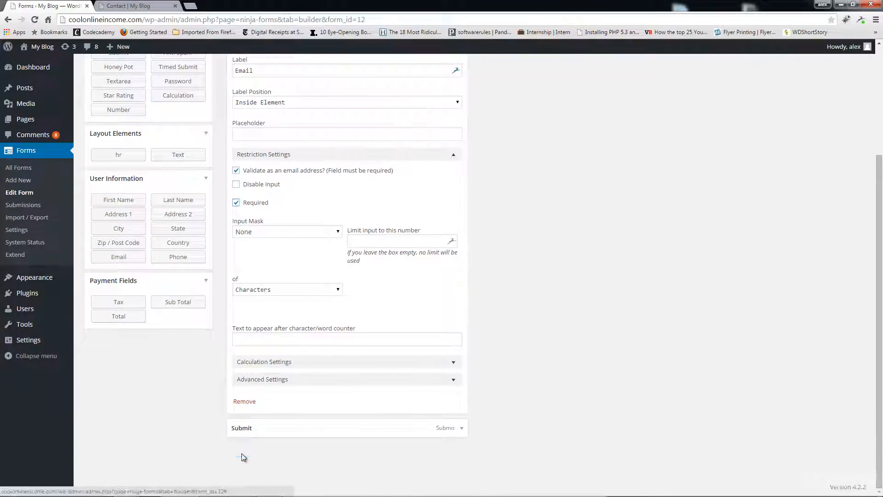
{"action": "left_click", "coordinate": [238, 451]}
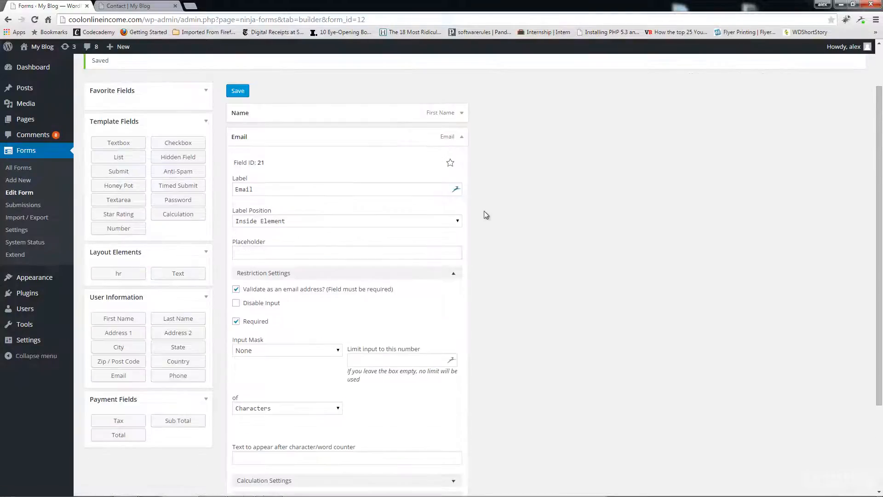
{"action": "left_click", "coordinate": [463, 138]}
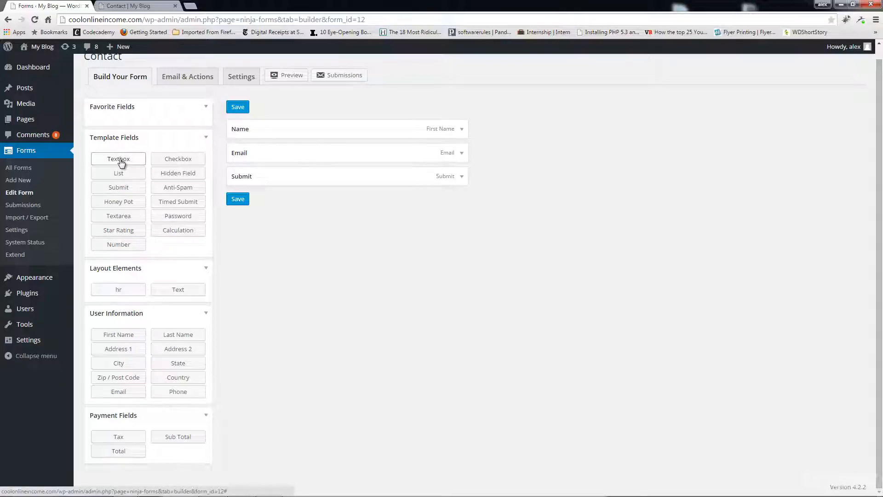
Add a Textarea field above Submit and set its label position.
{"action": "left_click", "coordinate": [126, 221]}
{"action": "left_click_drag", "start_coordinate": [306, 202], "coordinate": [297, 174]}
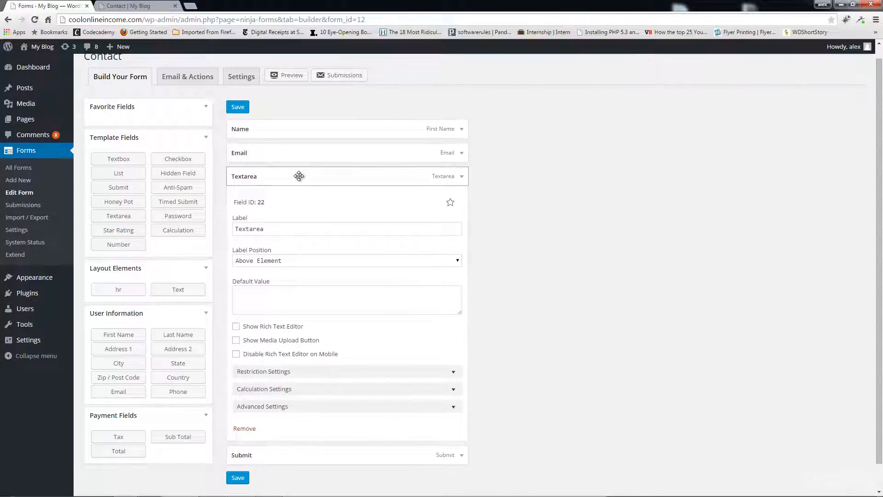
{"action": "left_click", "coordinate": [305, 260]}
{"action": "key", "text": "Escape"}
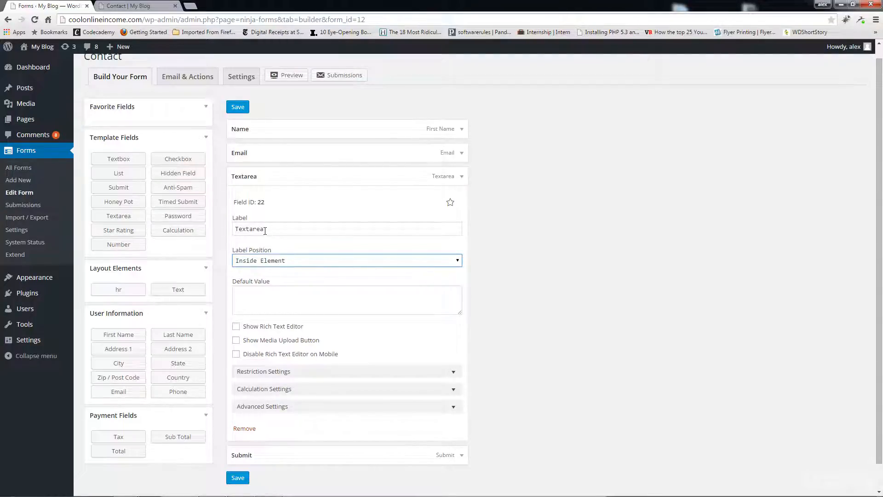
Rename the text area's label to 'Message', leaving the default value empty.
{"action": "double_click", "coordinate": [238, 230]}
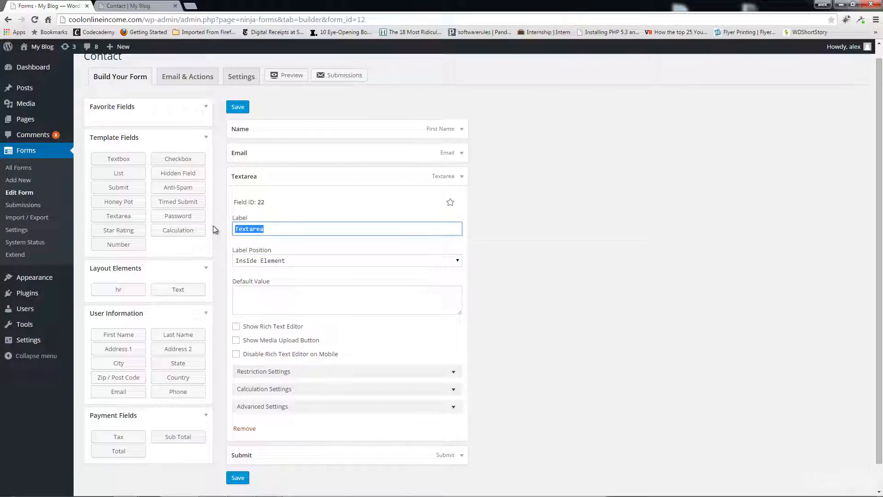
{"action": "key", "text": "BackSpace"}
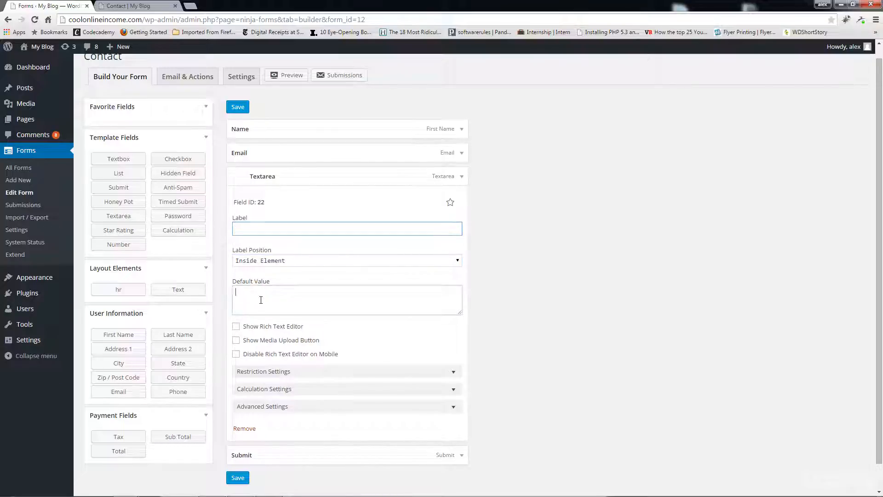
{"action": "left_click", "coordinate": [261, 300]}
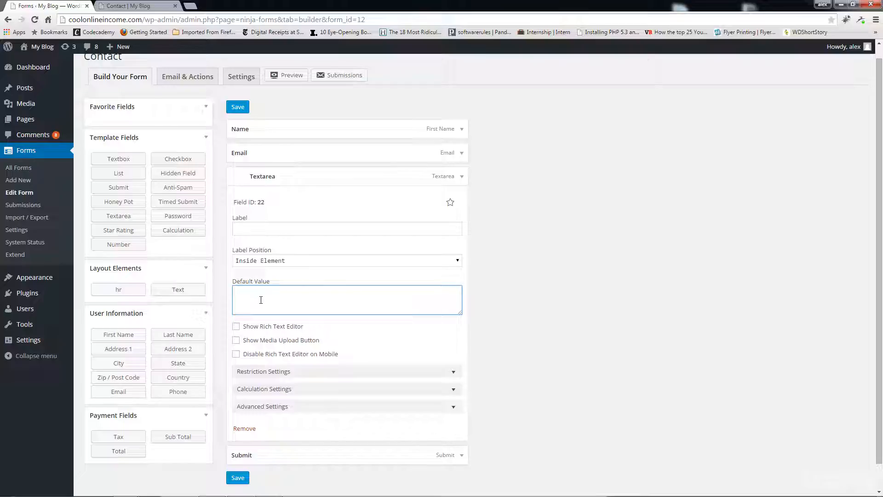
{"action": "type", "text": "Messag"}
{"action": "key", "text": "BackSpace"}
{"action": "key", "text": "BackSpace"}
{"action": "key", "text": "BackSpace"}
{"action": "key", "text": "BackSpace"}
{"action": "key", "text": "BackSpace"}
{"action": "key", "text": "BackSpace"}
{"action": "left_click", "coordinate": [260, 228]}
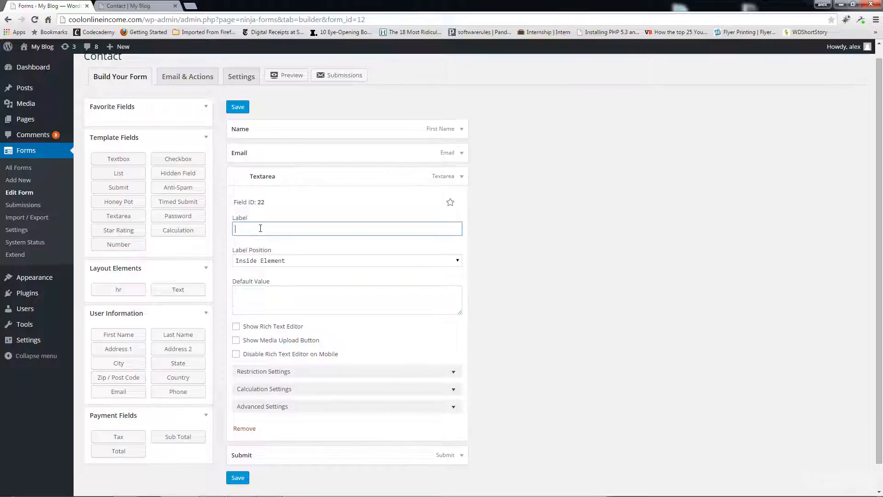
{"action": "type", "text": "Messave"}
{"action": "key", "text": "BackSpace"}
{"action": "key", "text": "BackSpace"}
{"action": "type", "text": "ge"}
Save the form and return to the Contact page.
{"action": "left_click", "coordinate": [462, 183]}
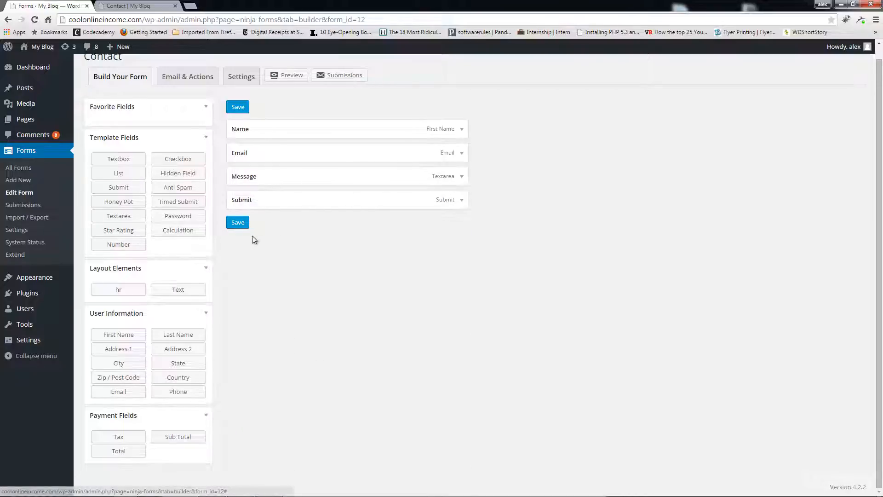
{"action": "left_click", "coordinate": [238, 224]}
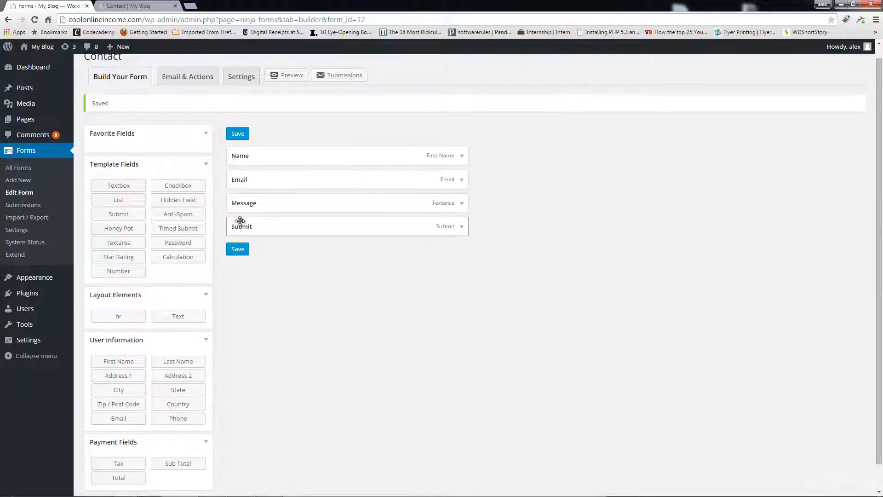
{"action": "left_click", "coordinate": [122, 6]}
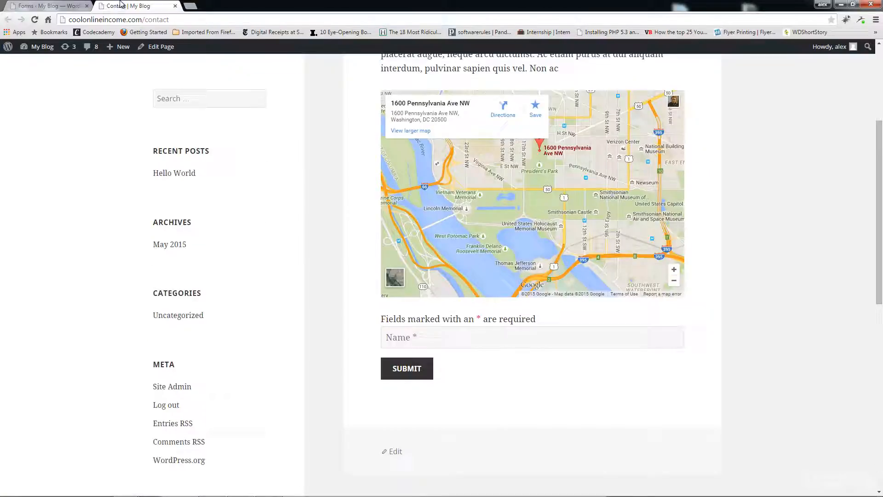
Reload the live Contact page and check the new Message box below Name and Email.
{"action": "left_click", "coordinate": [36, 20]}
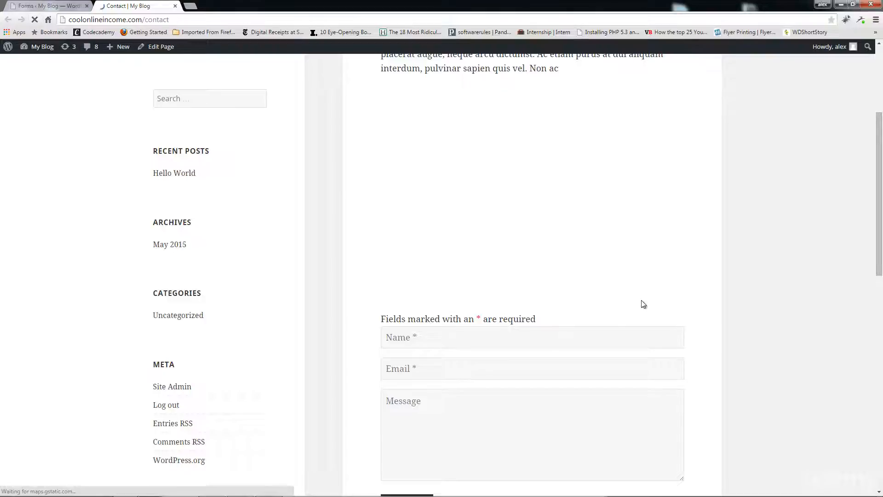
{"action": "scroll", "coordinate": [529, 281], "scroll_direction": "down", "scroll_amount": 1}
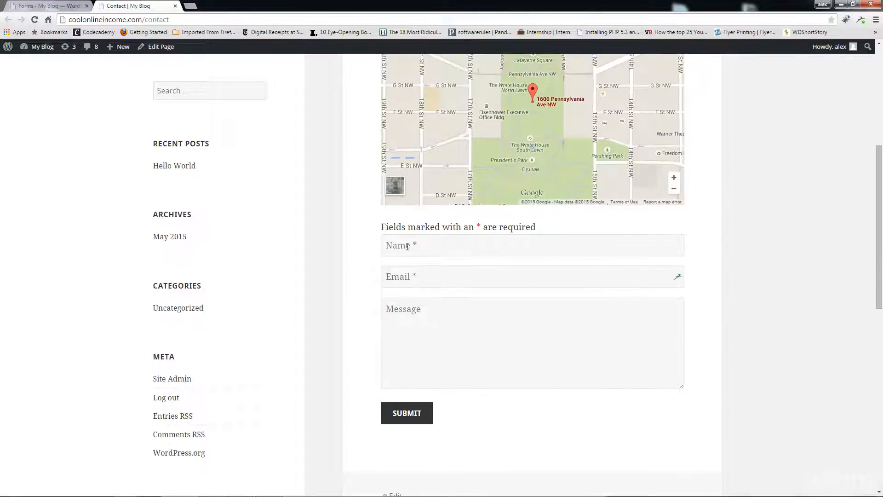
{"action": "left_click", "coordinate": [429, 310]}
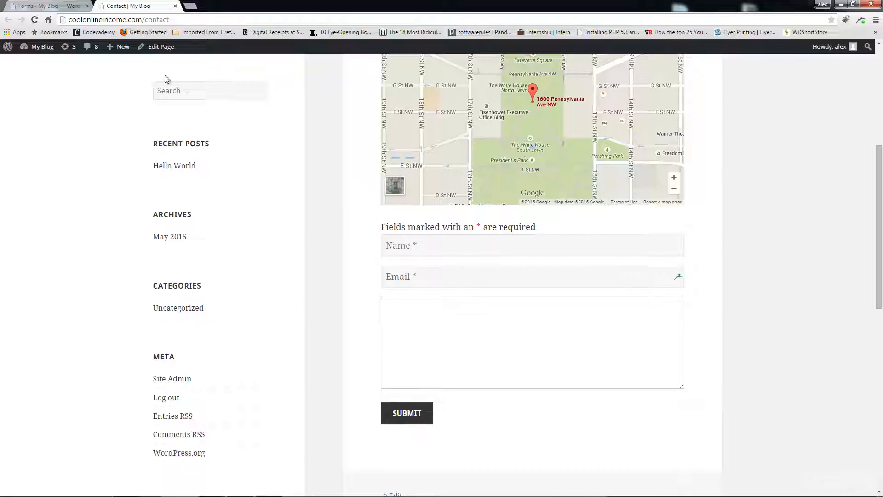
{"action": "mouse_move", "coordinate": [121, 50]}
Go back to the Contact form's Email & Actions tab and begin a new action.
{"action": "left_click", "coordinate": [52, 4]}
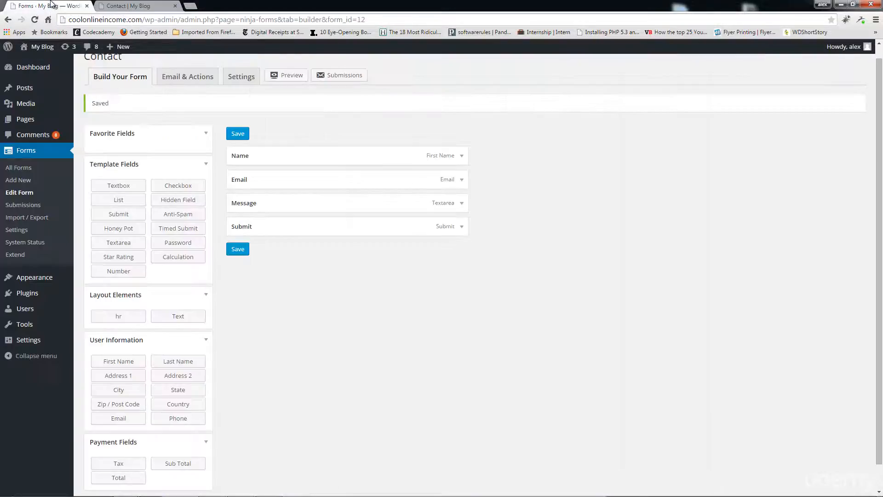
{"action": "left_click", "coordinate": [187, 79]}
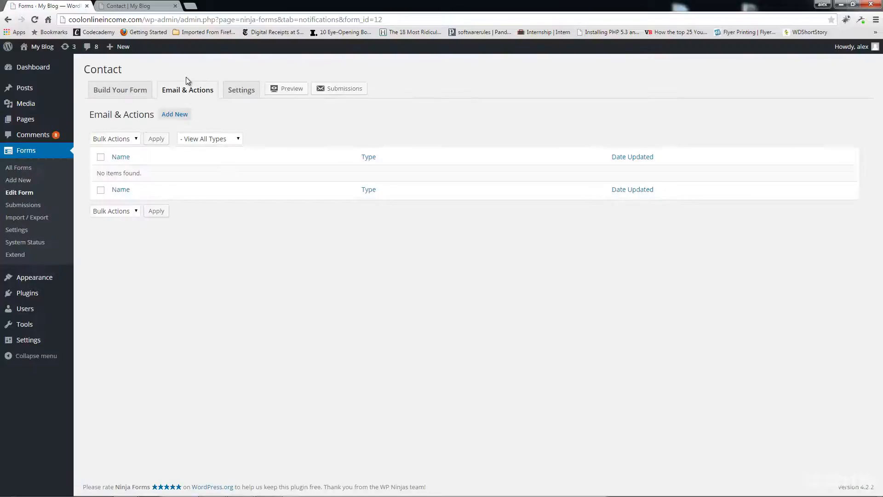
{"action": "left_click", "coordinate": [173, 117]}
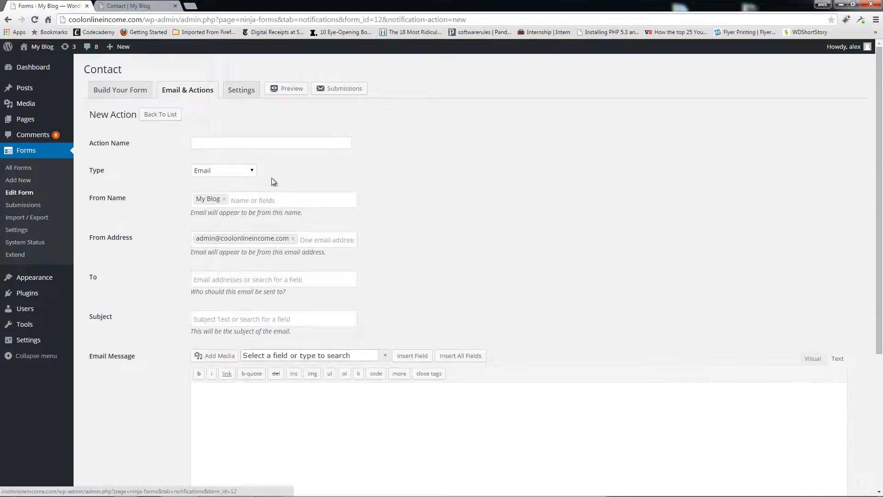
Name the action 'Send Email' and use the form's Email field as the sender address.
{"action": "left_click", "coordinate": [230, 142]}
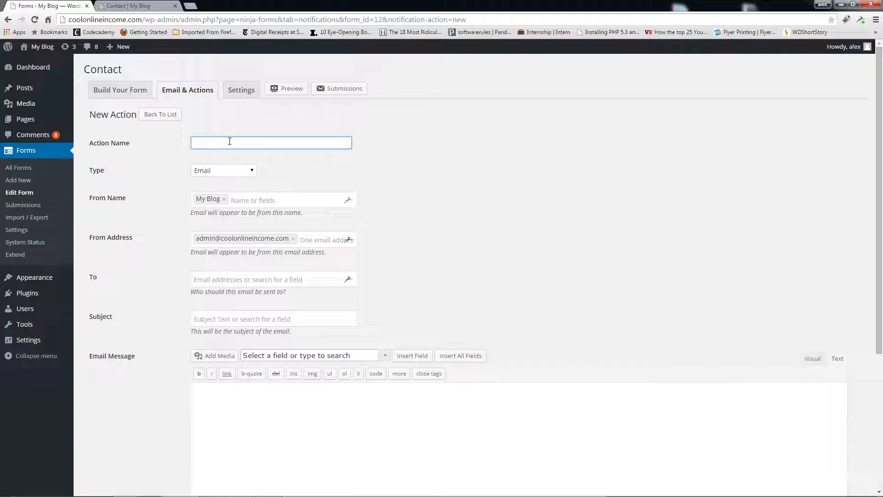
{"action": "type", "text": "Send Email"}
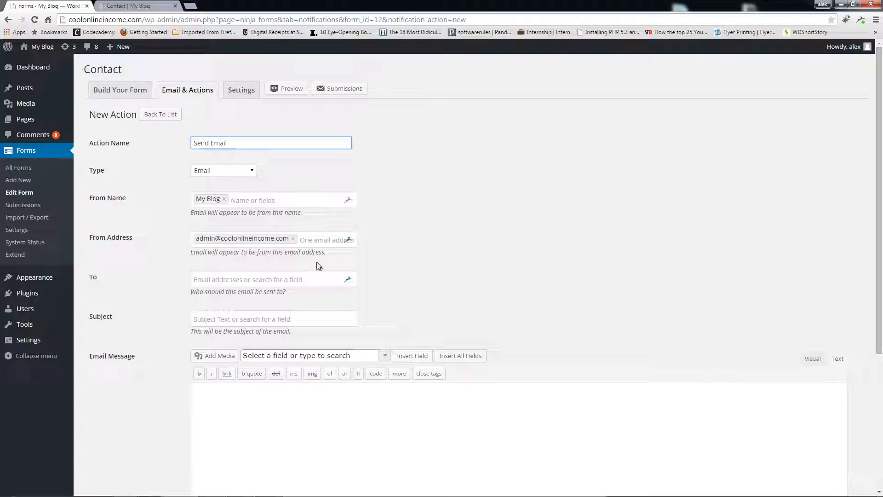
{"action": "left_click", "coordinate": [292, 239]}
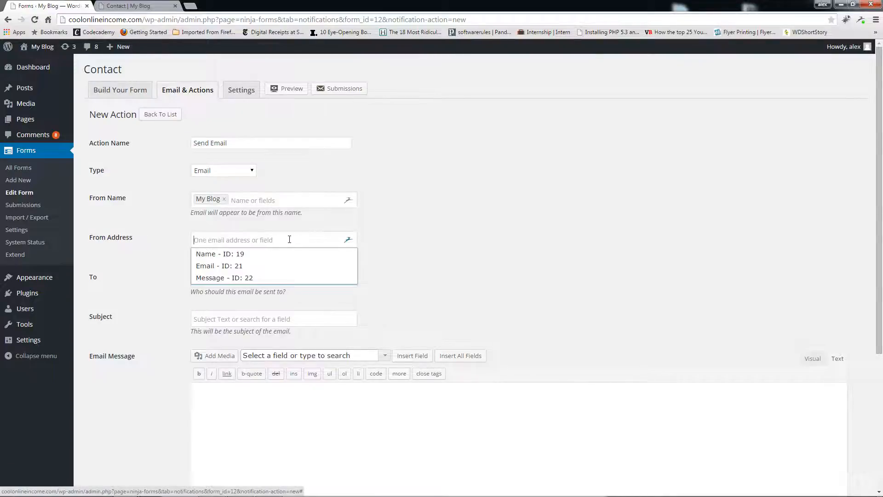
{"action": "left_click", "coordinate": [218, 267]}
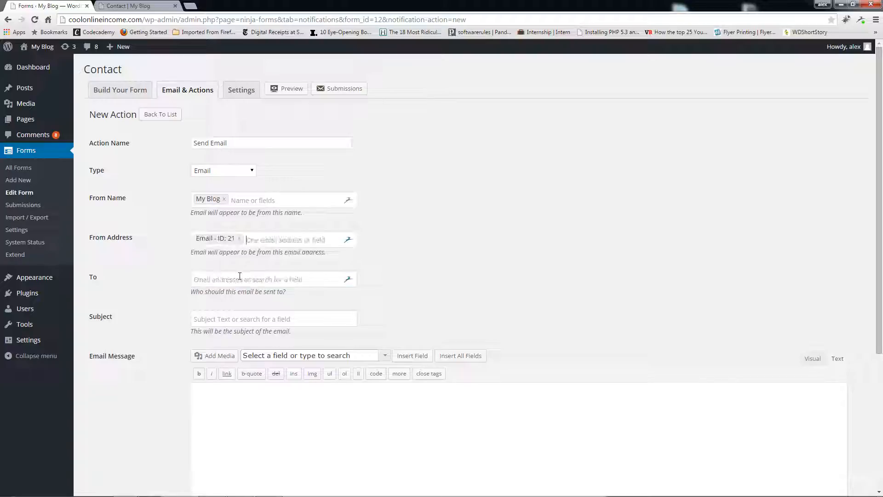
Set the recipient to the site owner's email address and the subject to 'New Message'.
{"action": "left_click", "coordinate": [230, 279]}
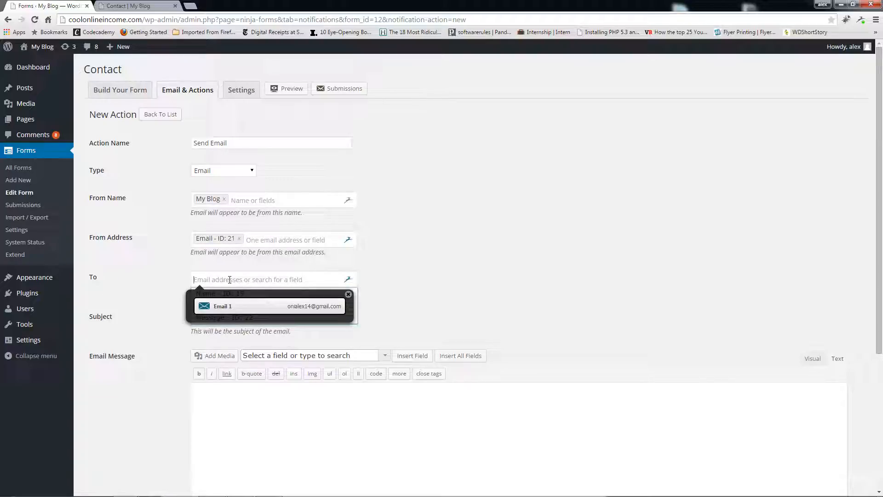
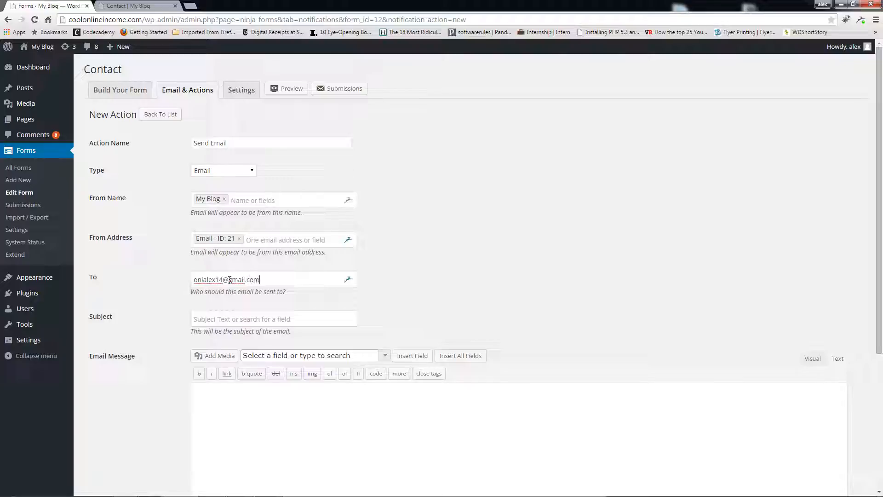
{"action": "left_click_drag", "start_coordinate": [268, 279], "coordinate": [189, 278]}
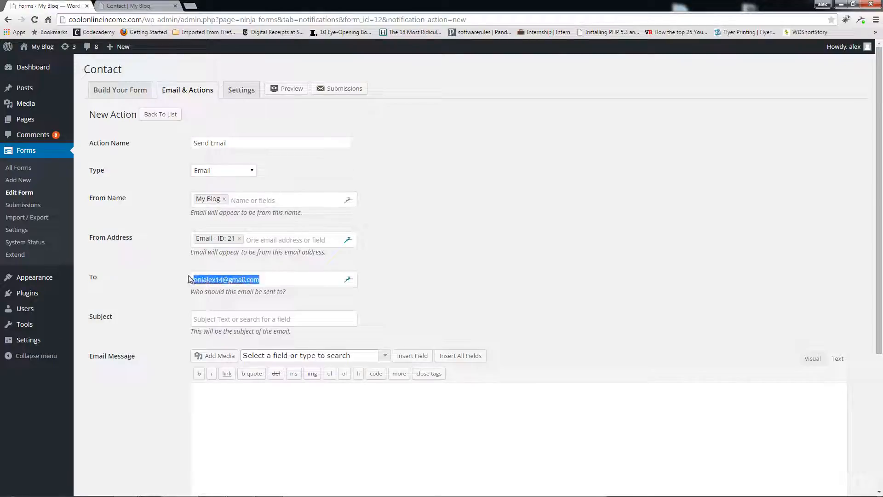
{"action": "left_click", "coordinate": [436, 282]}
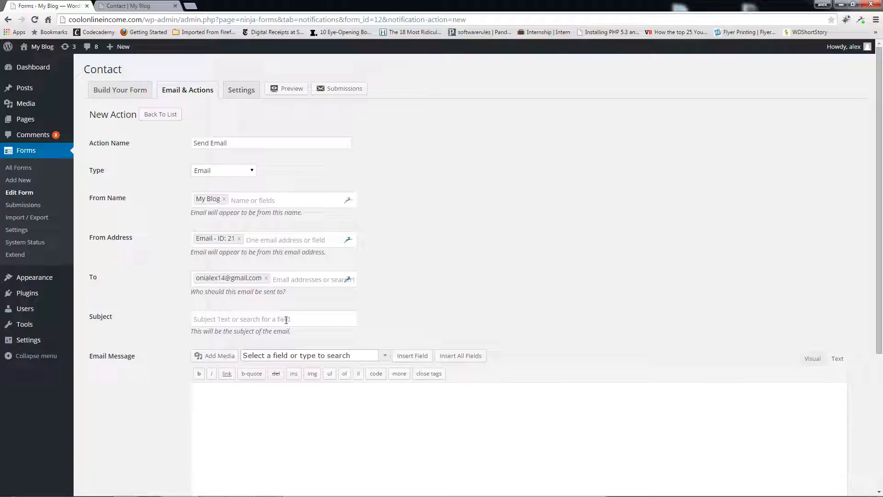
{"action": "left_click", "coordinate": [286, 320]}
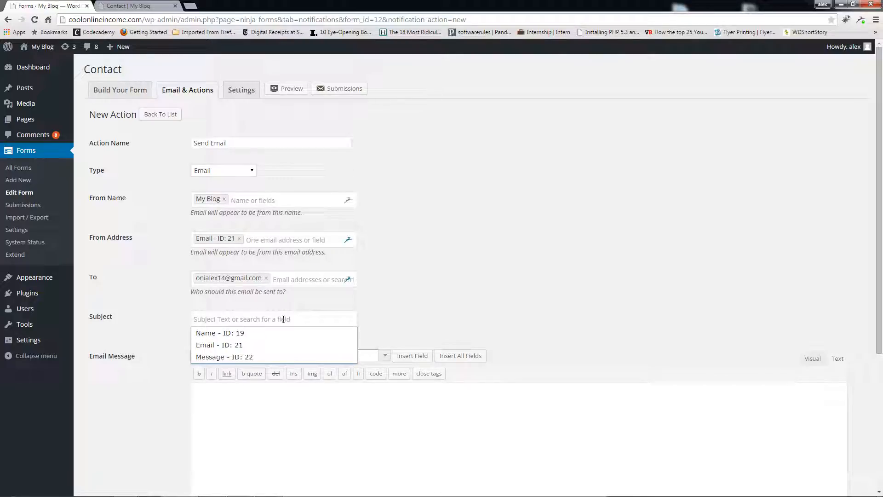
{"action": "type", "text": "New M"}
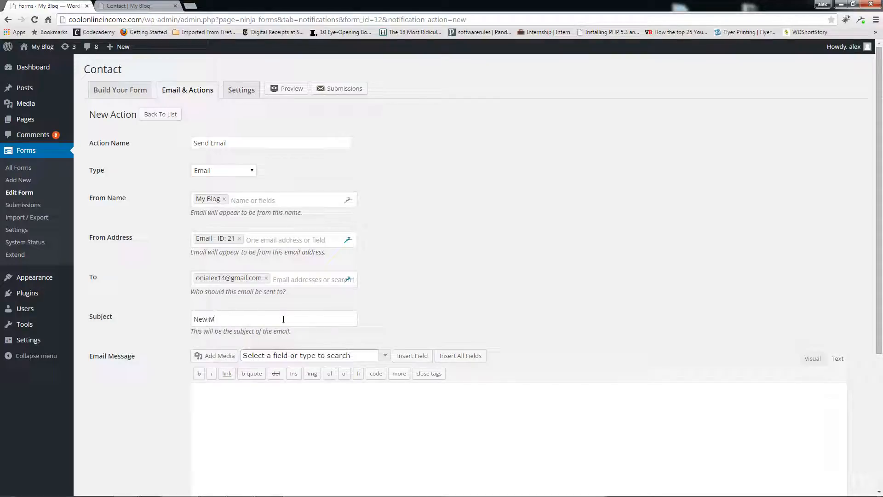
{"action": "type", "text": "essage"}
{"action": "scroll", "coordinate": [372, 311], "scroll_direction": "down", "scroll_amount": 3}
{"action": "left_click", "coordinate": [311, 270]}
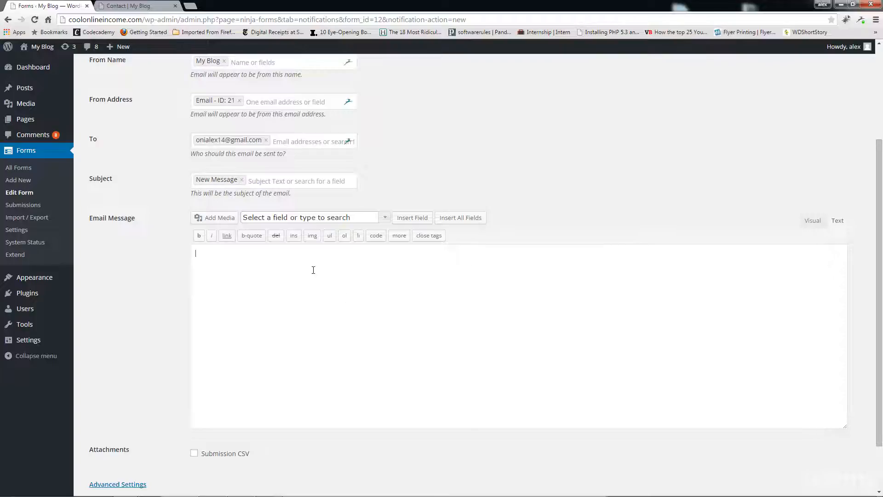
Replace the all-fields placeholder in the email body with the Message - ID: 22 field, then save.
{"action": "left_click", "coordinate": [462, 224]}
{"action": "left_click", "coordinate": [377, 218]}
{"action": "left_click", "coordinate": [385, 220]}
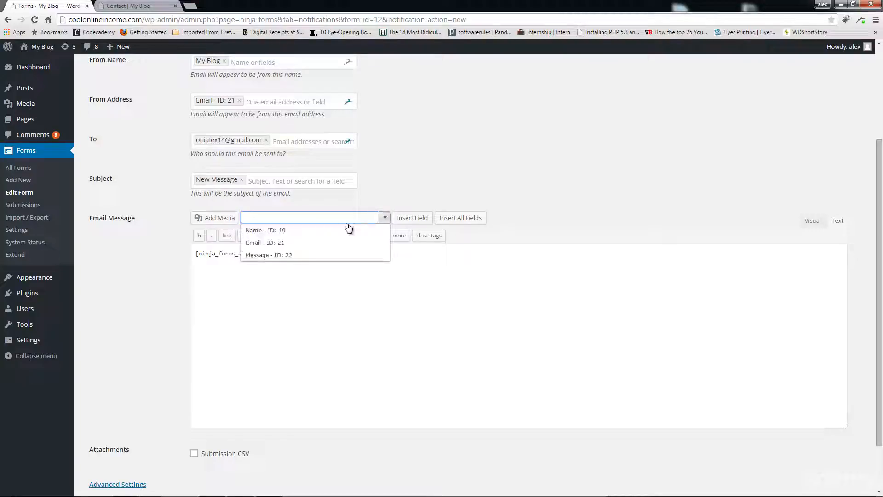
{"action": "left_click", "coordinate": [289, 256]}
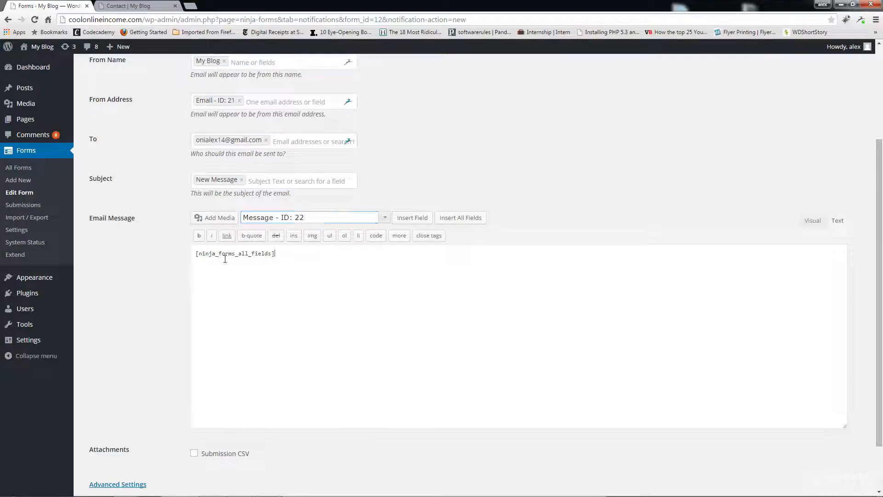
{"action": "left_click_drag", "start_coordinate": [285, 254], "coordinate": [167, 257]}
{"action": "key", "text": "BackSpace"}
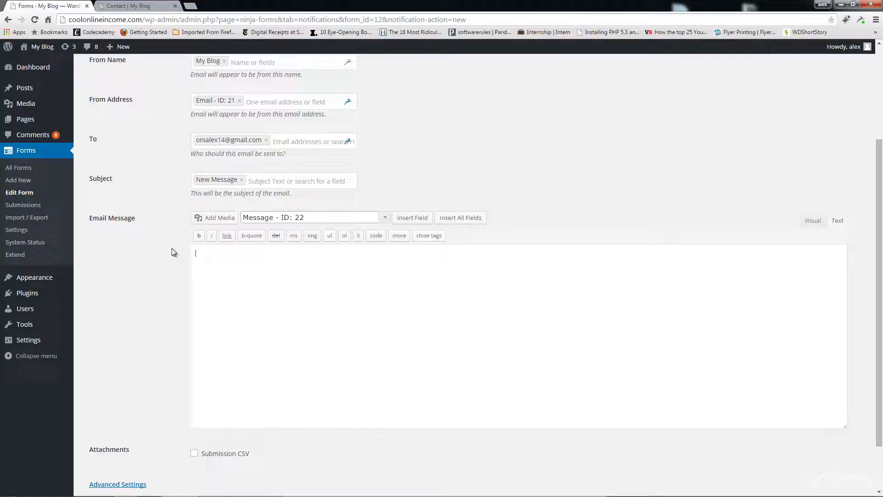
{"action": "left_click", "coordinate": [413, 218]}
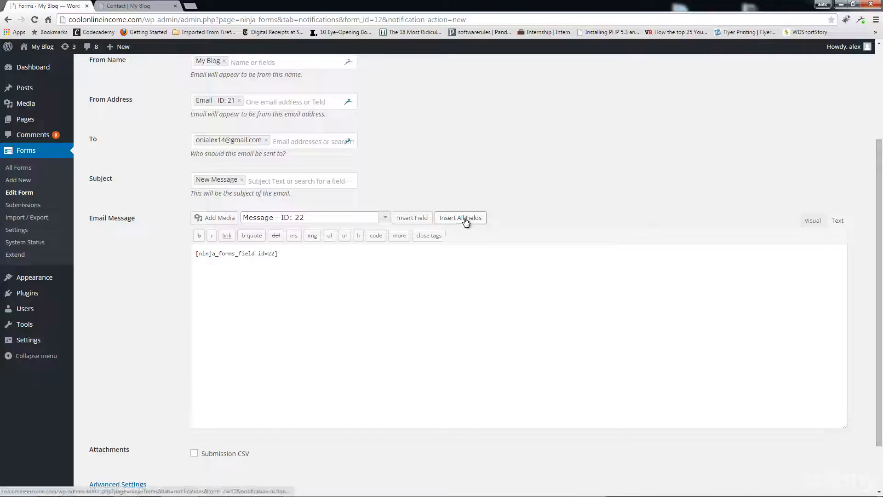
{"action": "scroll", "coordinate": [456, 288], "scroll_direction": "down", "scroll_amount": 2}
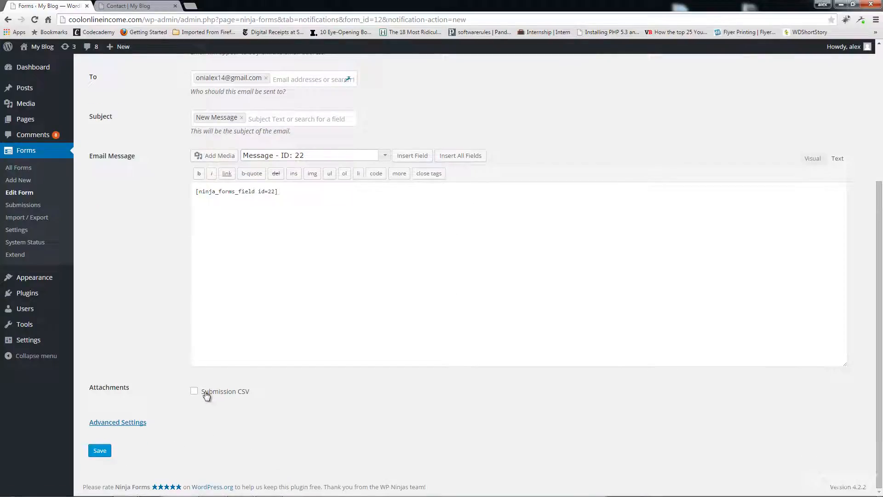
{"action": "left_click", "coordinate": [100, 451]}
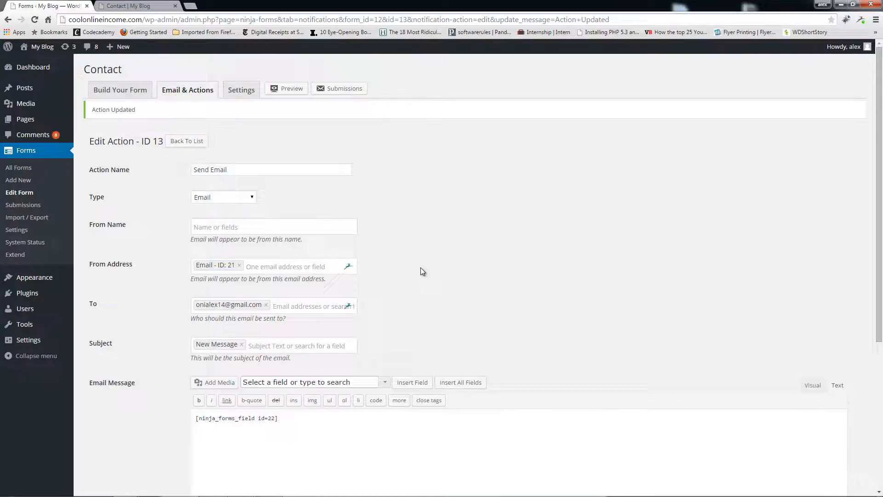
Set From Name to the Name - ID: 19 field, save, and switch to the Contact page.
{"action": "left_click", "coordinate": [232, 225]}
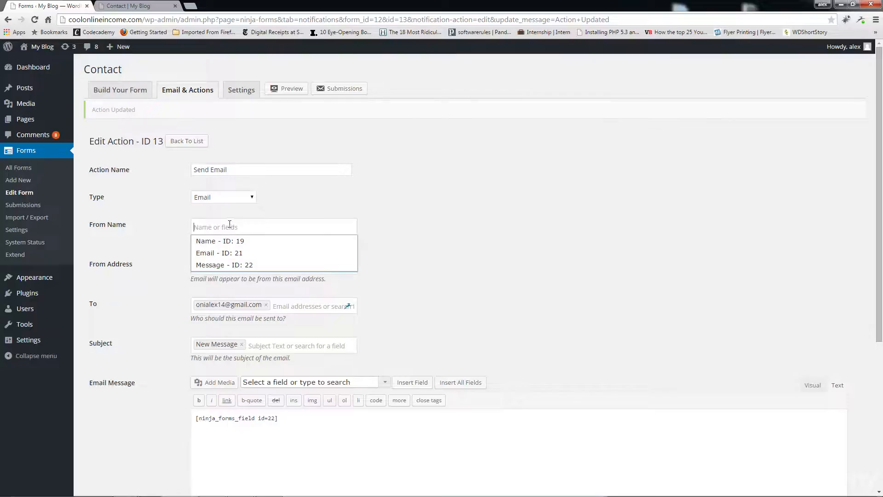
{"action": "left_click", "coordinate": [220, 246]}
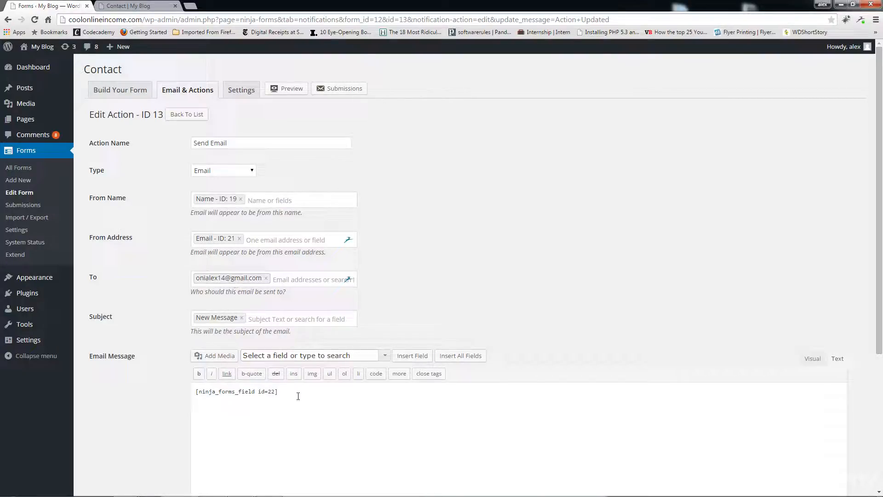
{"action": "scroll", "coordinate": [299, 396], "scroll_direction": "down", "scroll_amount": 1}
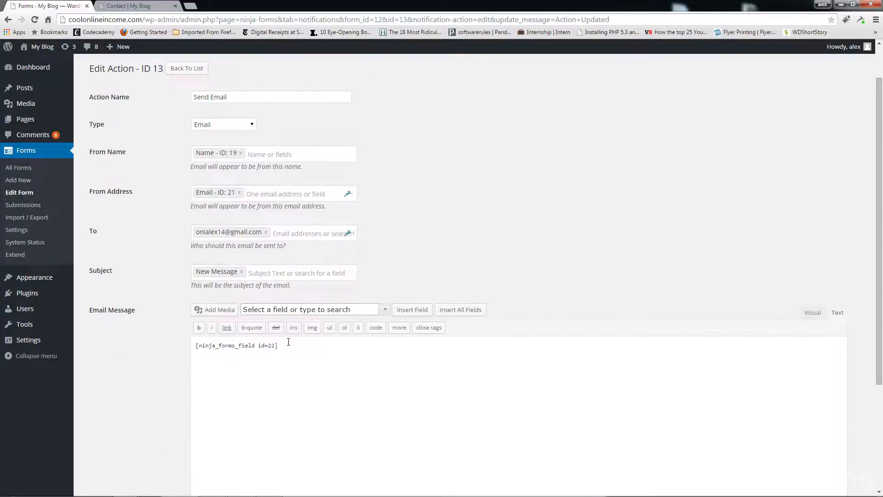
{"action": "left_click_drag", "start_coordinate": [288, 345], "coordinate": [196, 346]}
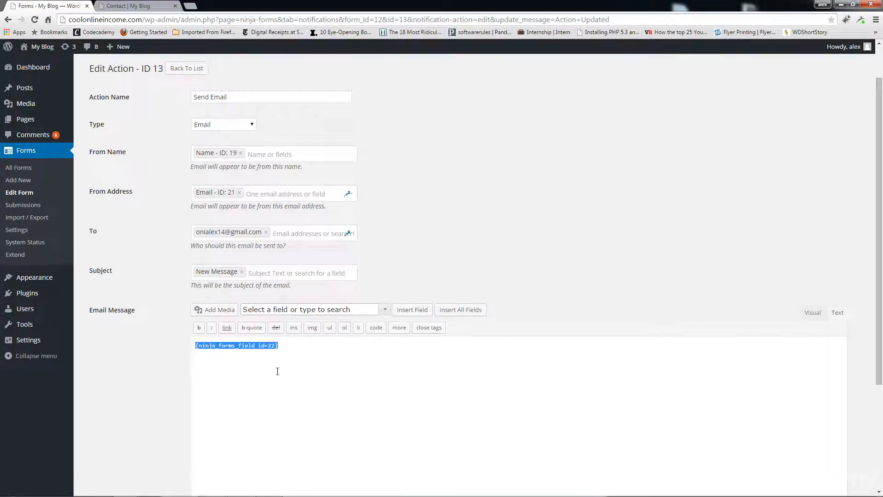
{"action": "scroll", "coordinate": [276, 368], "scroll_direction": "down", "scroll_amount": 3}
{"action": "left_click", "coordinate": [100, 469]}
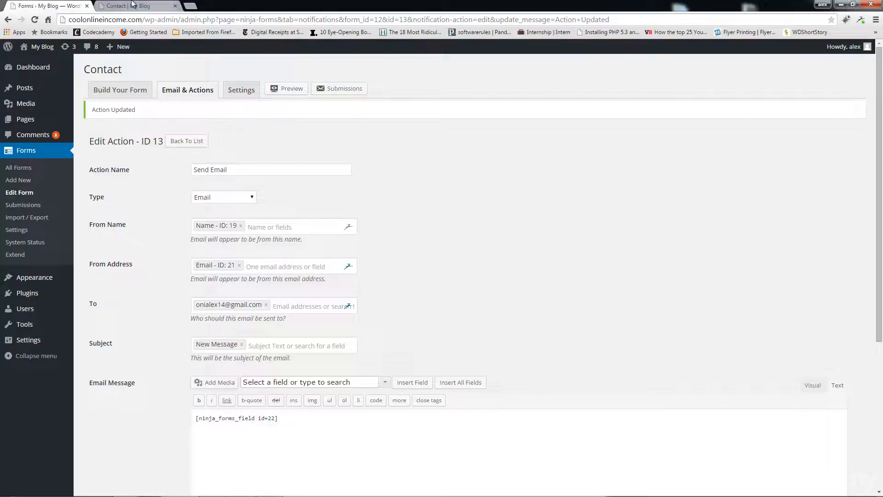
{"action": "left_click", "coordinate": [132, 5]}
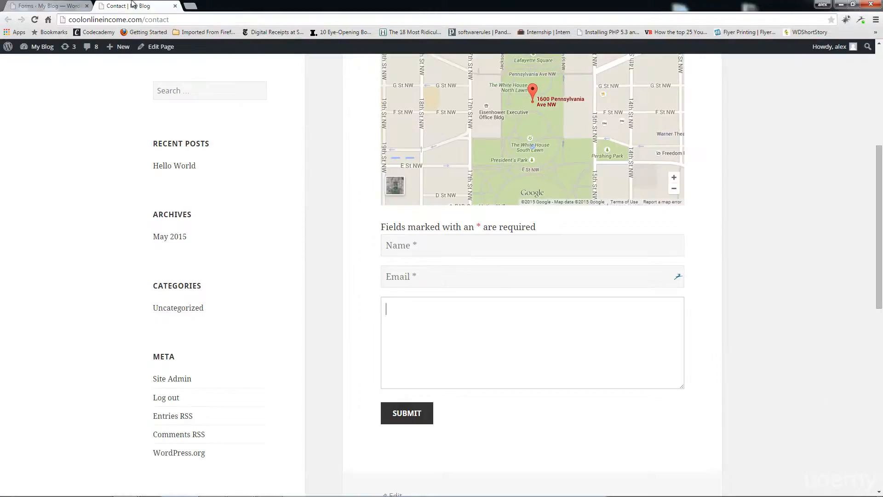
Reload the Contact page, test the Name field, then return to the Send Email action editor.
{"action": "left_click", "coordinate": [34, 21]}
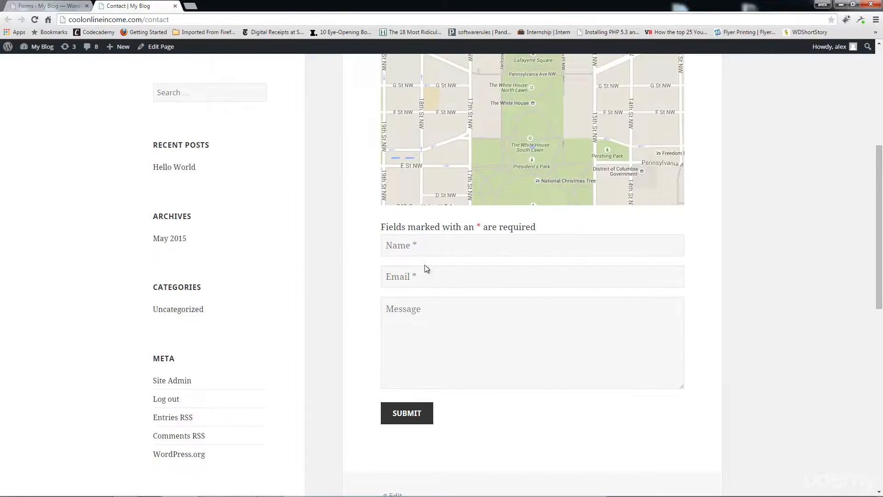
{"action": "scroll", "coordinate": [464, 313], "scroll_direction": "down", "scroll_amount": 3}
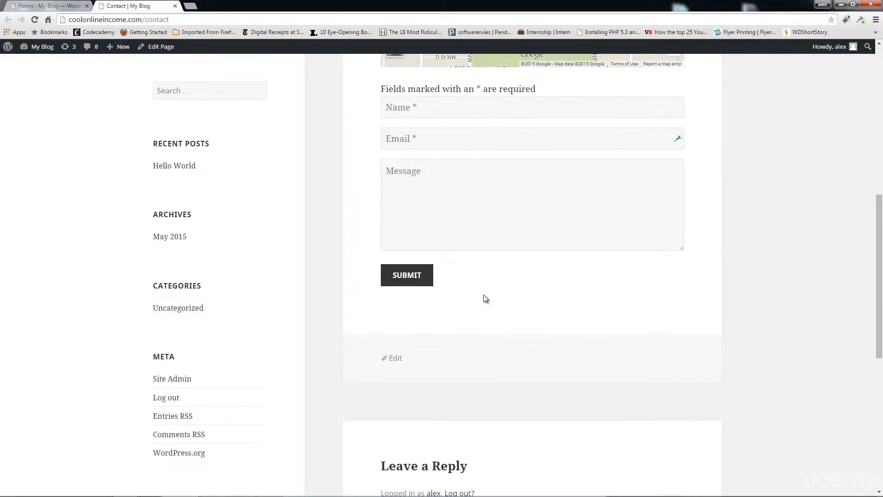
{"action": "scroll", "coordinate": [485, 285], "scroll_direction": "up", "scroll_amount": 2}
{"action": "left_click", "coordinate": [425, 205]}
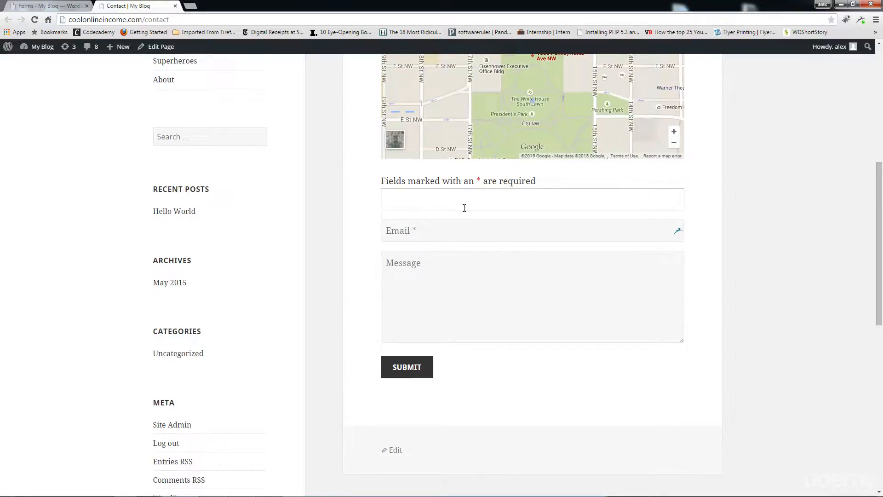
{"action": "left_click", "coordinate": [51, 4]}
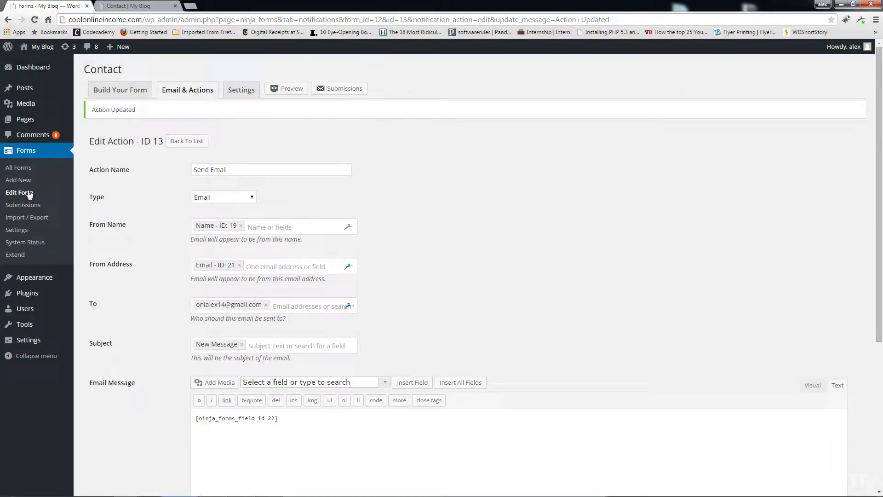
Browse Ninja Forms Submissions, Import / Export, Settings with Advanced Settings, then System Status.
{"action": "left_click", "coordinate": [25, 205]}
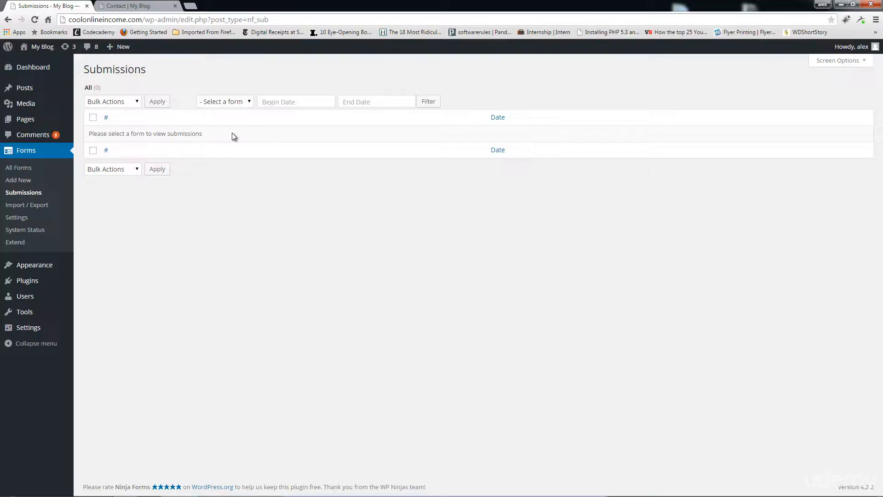
{"action": "left_click", "coordinate": [38, 204]}
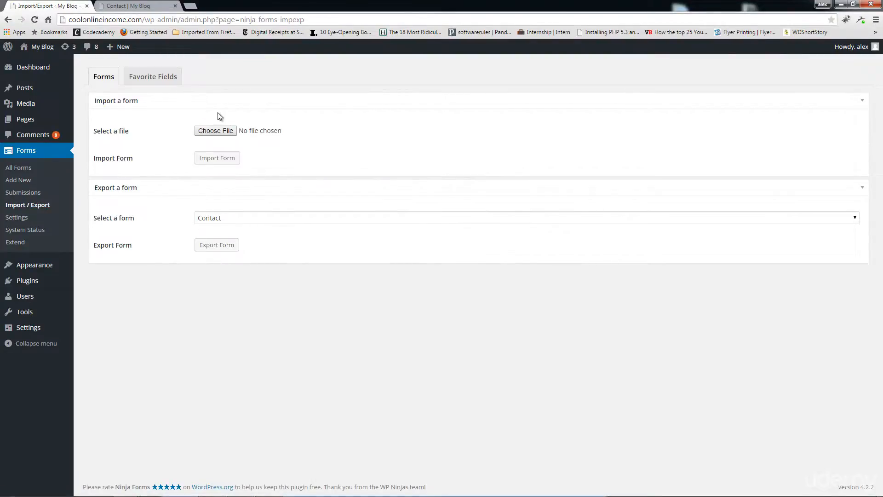
{"action": "left_click", "coordinate": [23, 219]}
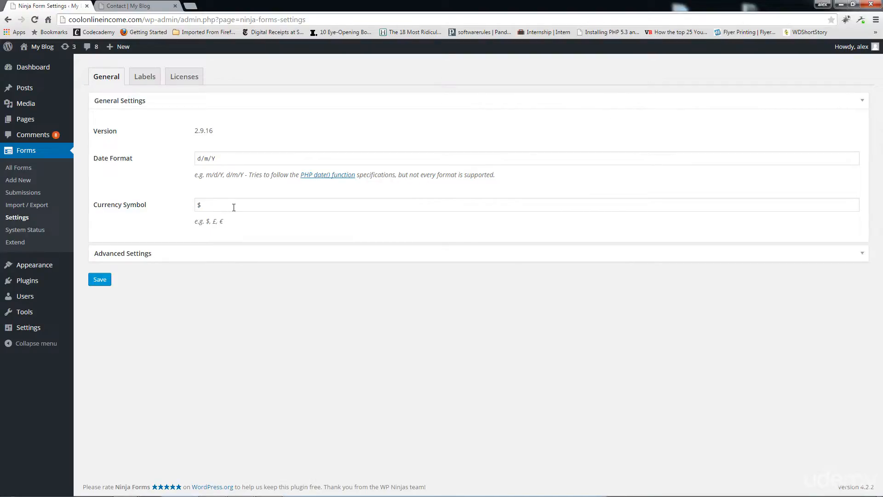
{"action": "left_click", "coordinate": [862, 256]}
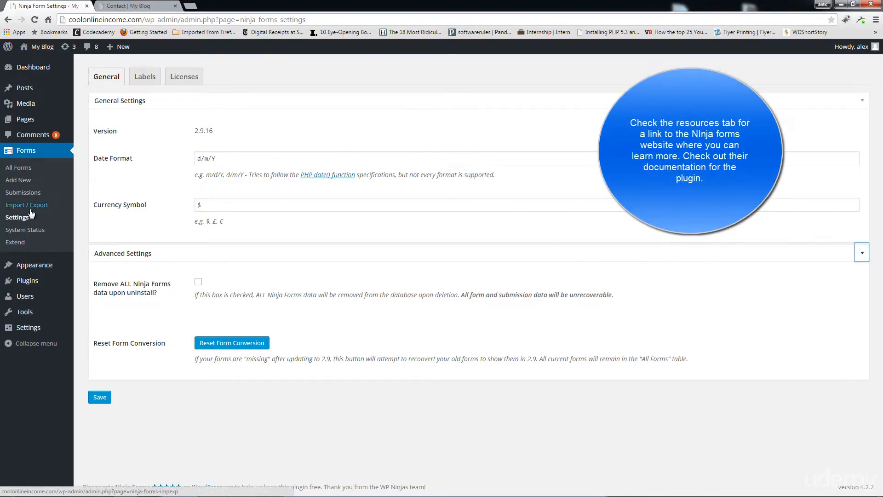
{"action": "left_click", "coordinate": [39, 232]}
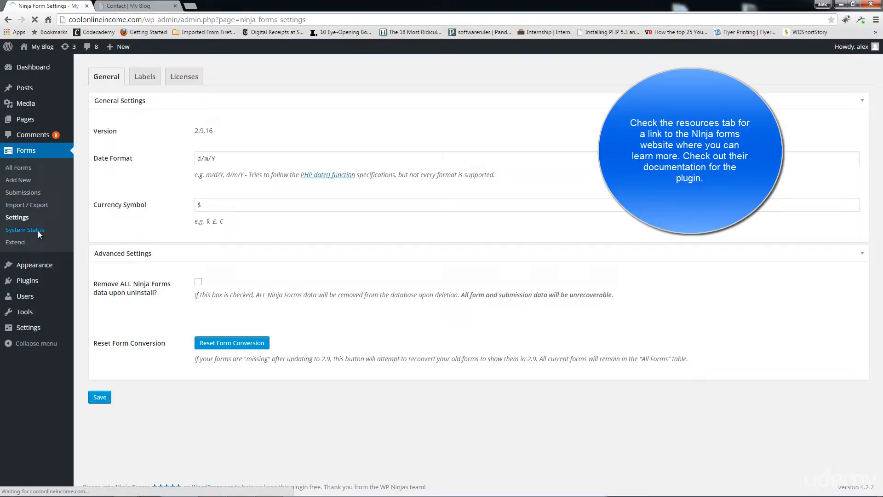